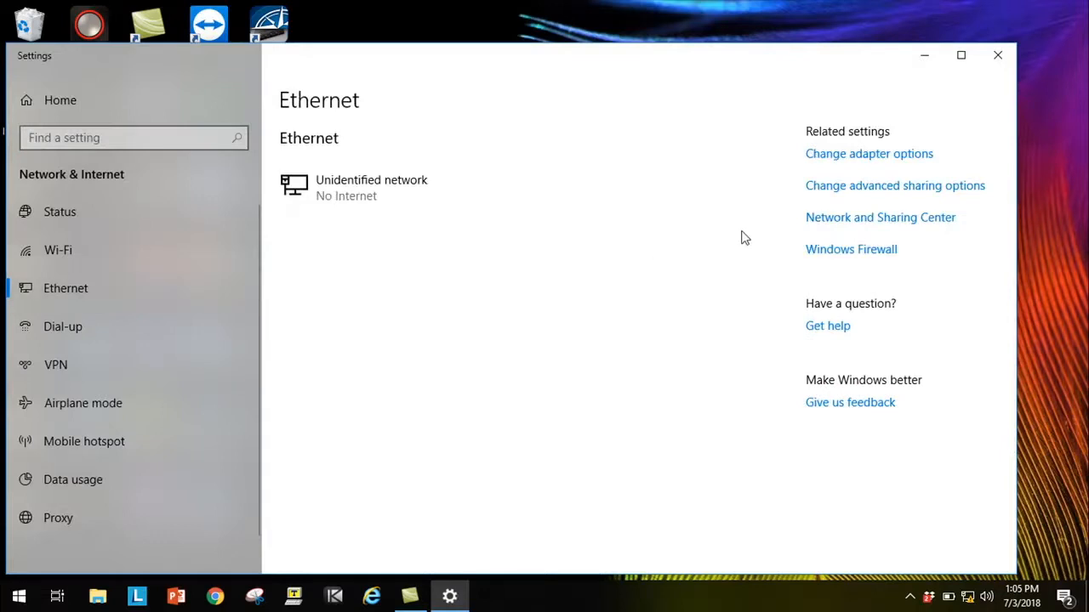
- Open the Internet Protocol Version 4 (TCP/IPv4) properties of the Ethernet adapter to check its static IP settings
click(917, 164)
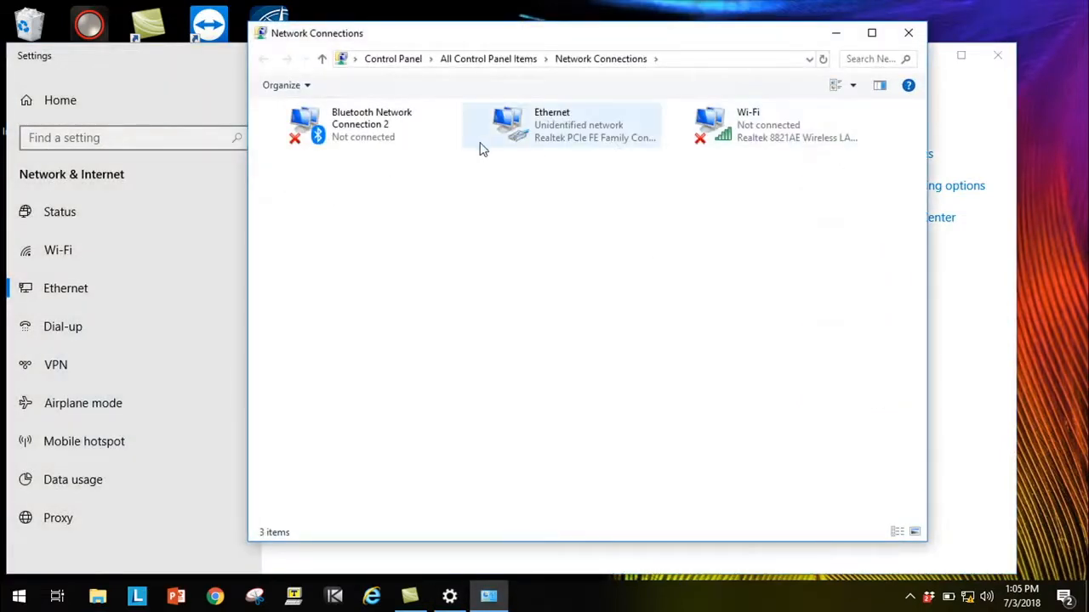
double_click(575, 138)
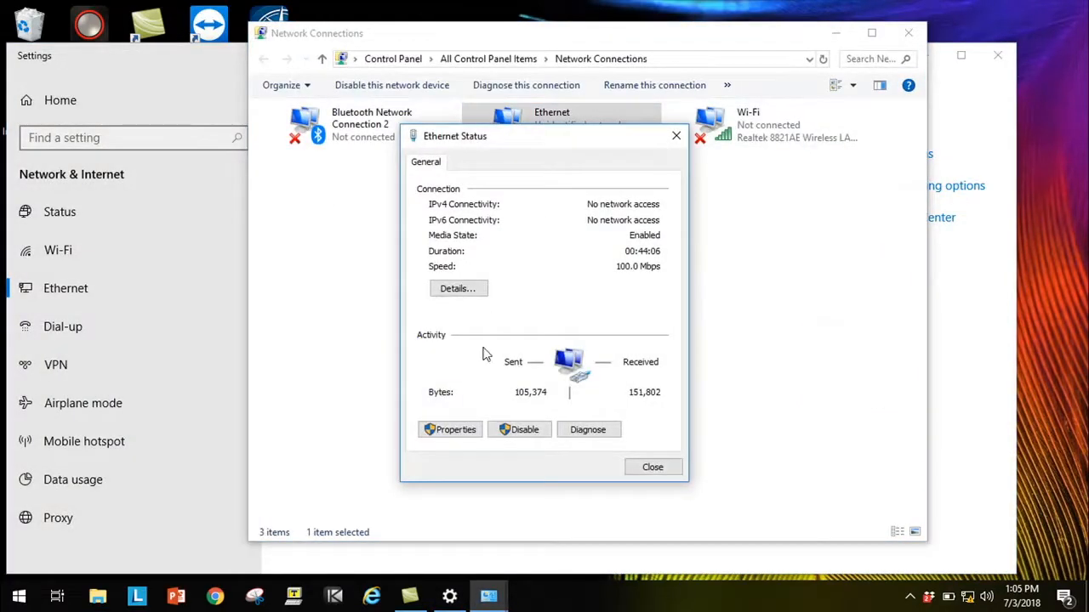
click(452, 430)
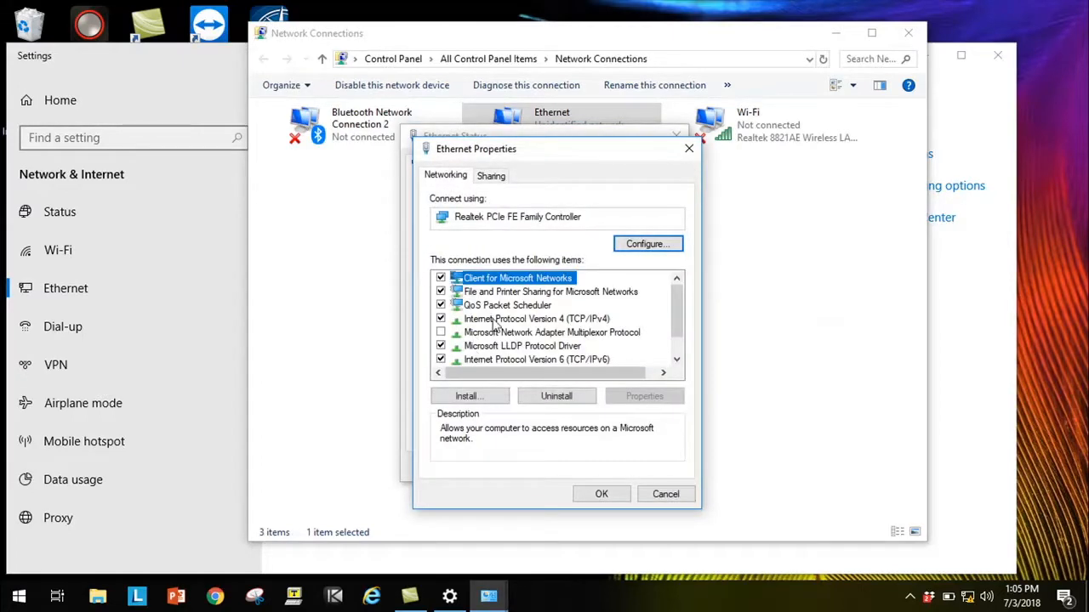
click(510, 319)
click(593, 495)
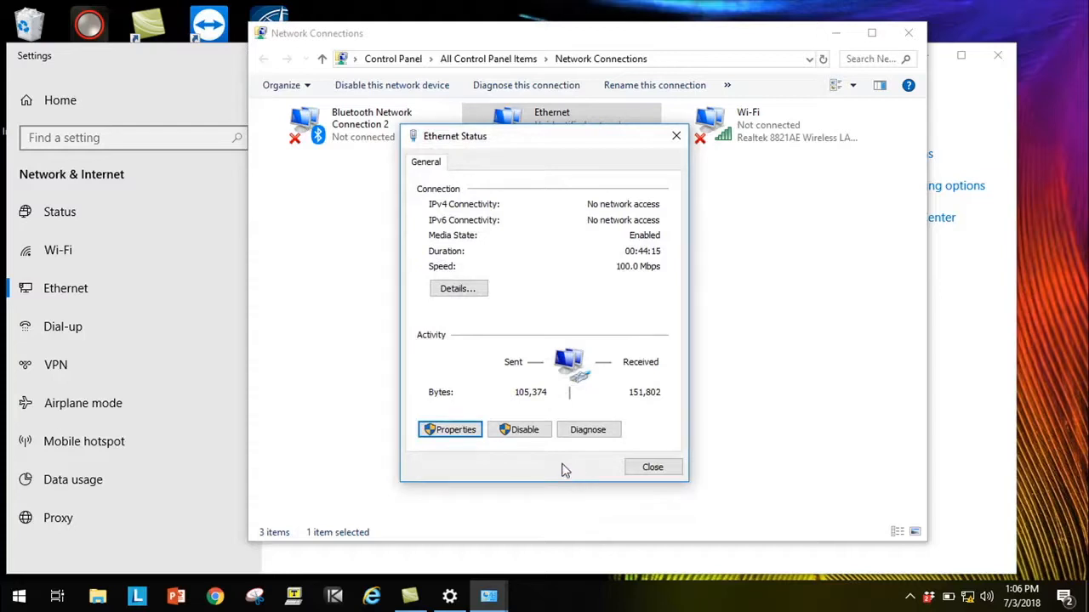
click(468, 431)
click(567, 321)
double_click(565, 322)
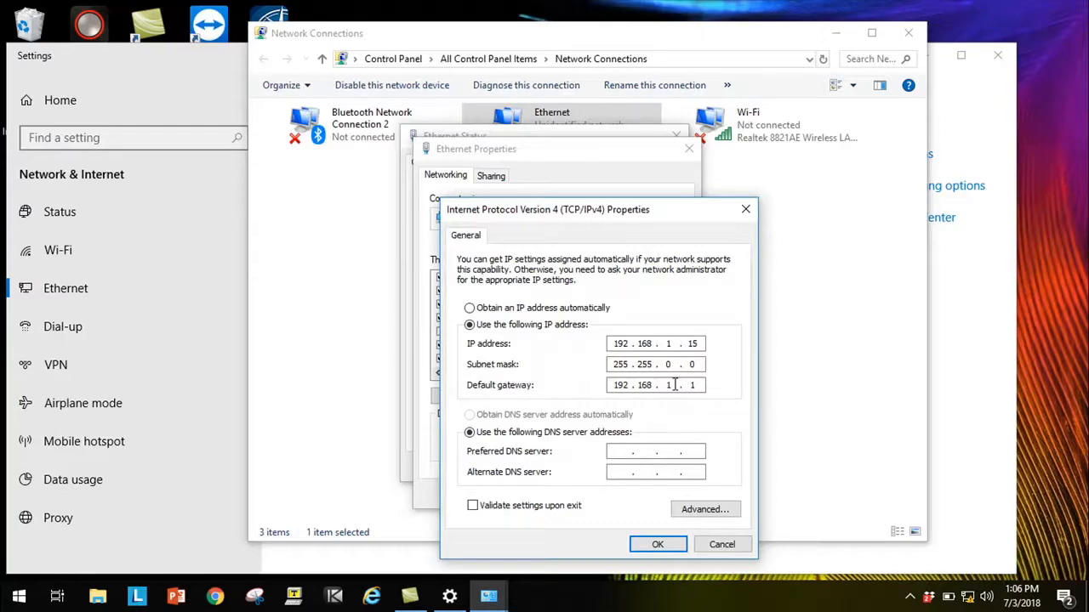
- Leave the IPv4 properties without saving the configuration and close all network connection and settings windows
click(659, 542)
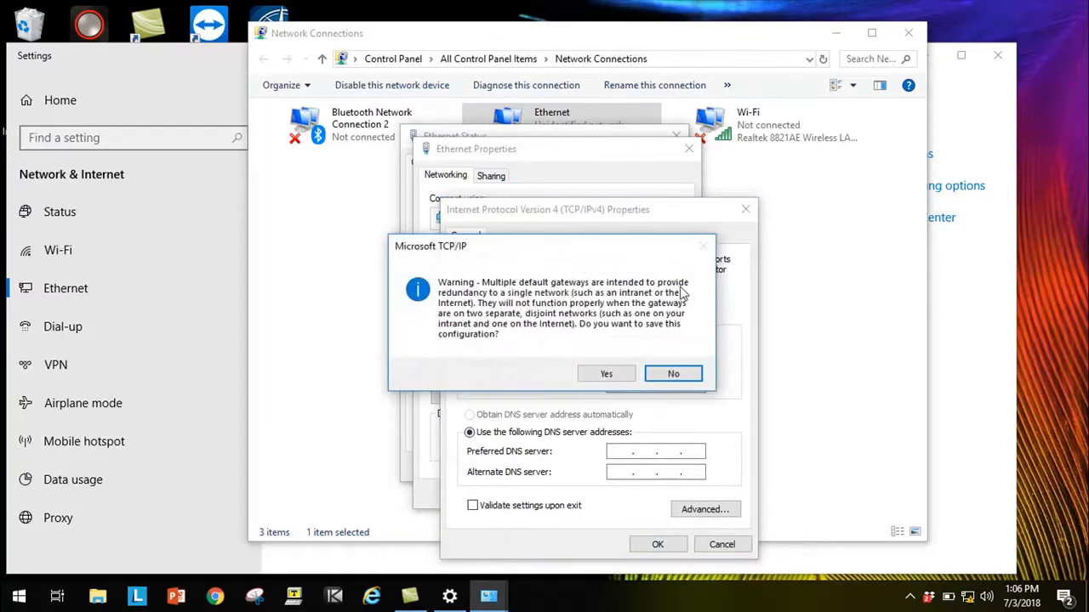
click(672, 375)
click(745, 210)
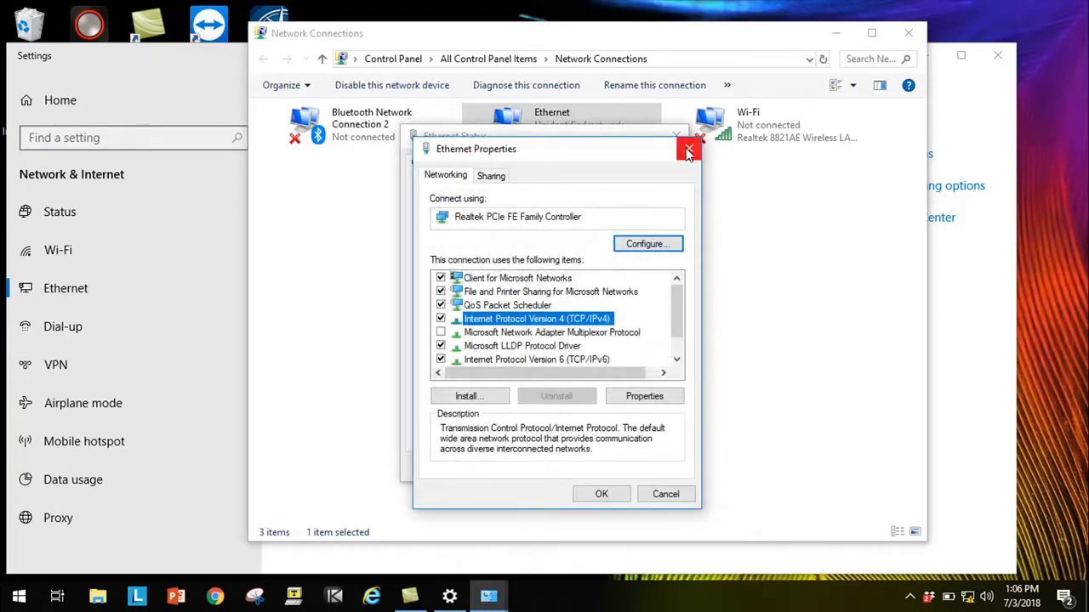
click(688, 151)
click(679, 137)
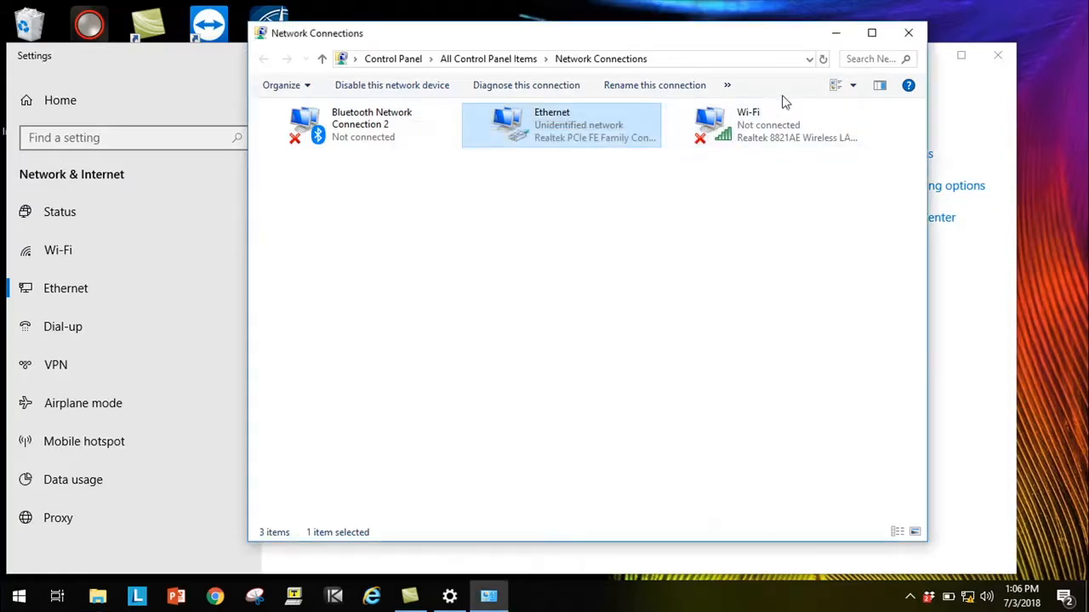
click(908, 34)
click(996, 56)
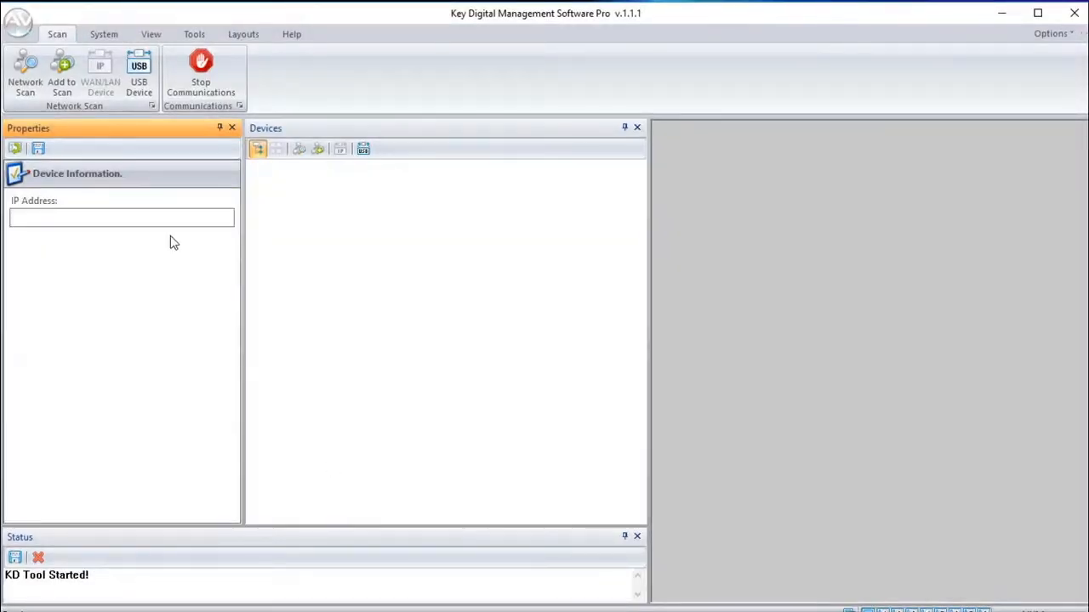
- Scan the network for Key Digital devices and select the IP922ENC0161 transmitter under IP922 Inputs (TX)
click(34, 80)
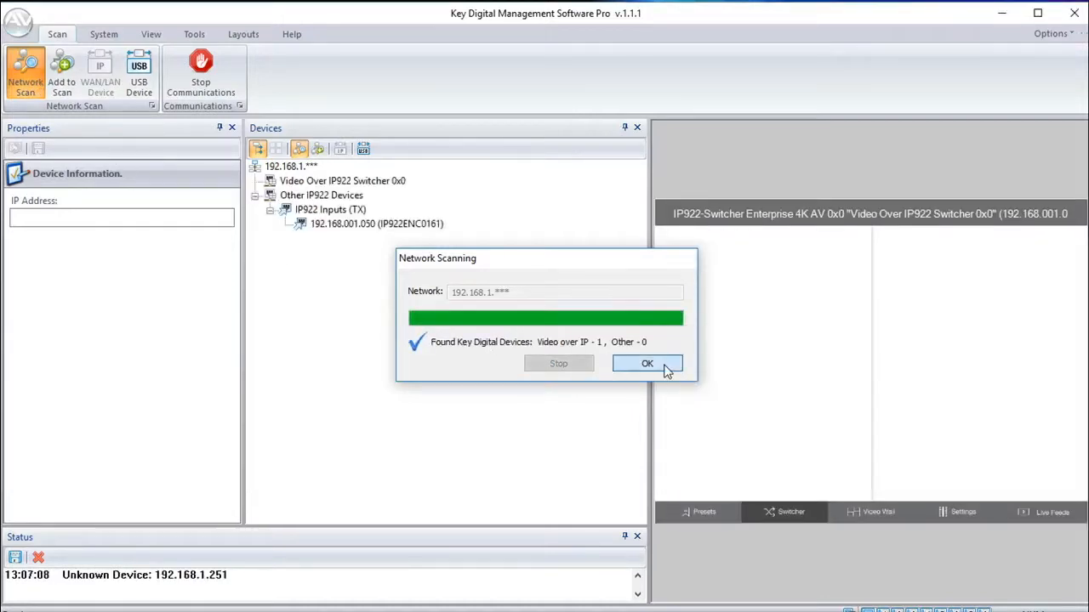
click(659, 366)
click(402, 227)
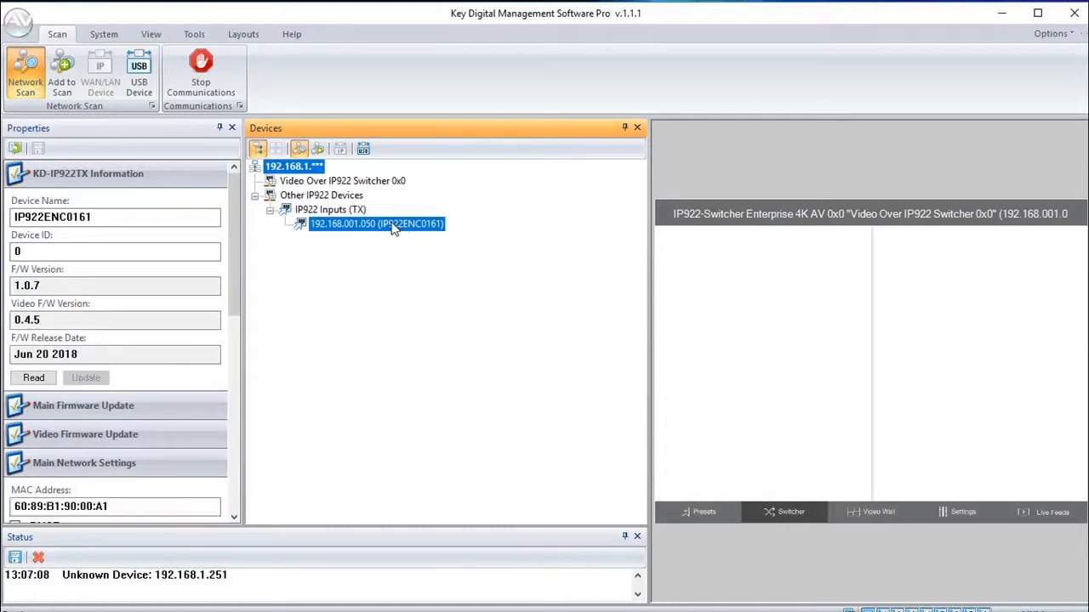
- Name the selected transmitter 4K Source 1 and set its device ID to 1
drag(127, 216, 3, 216)
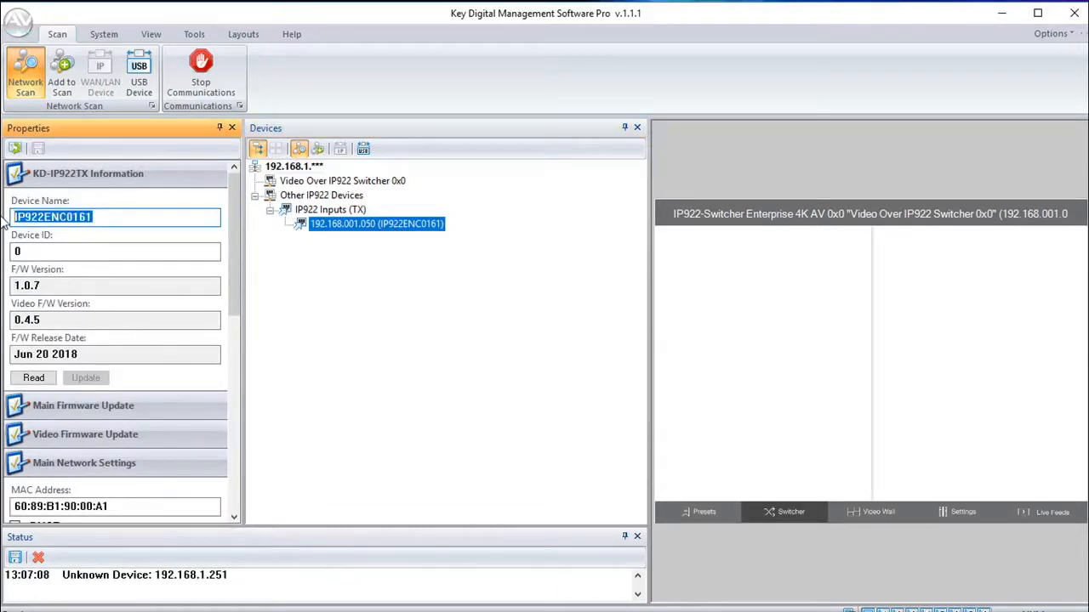
text(4k)
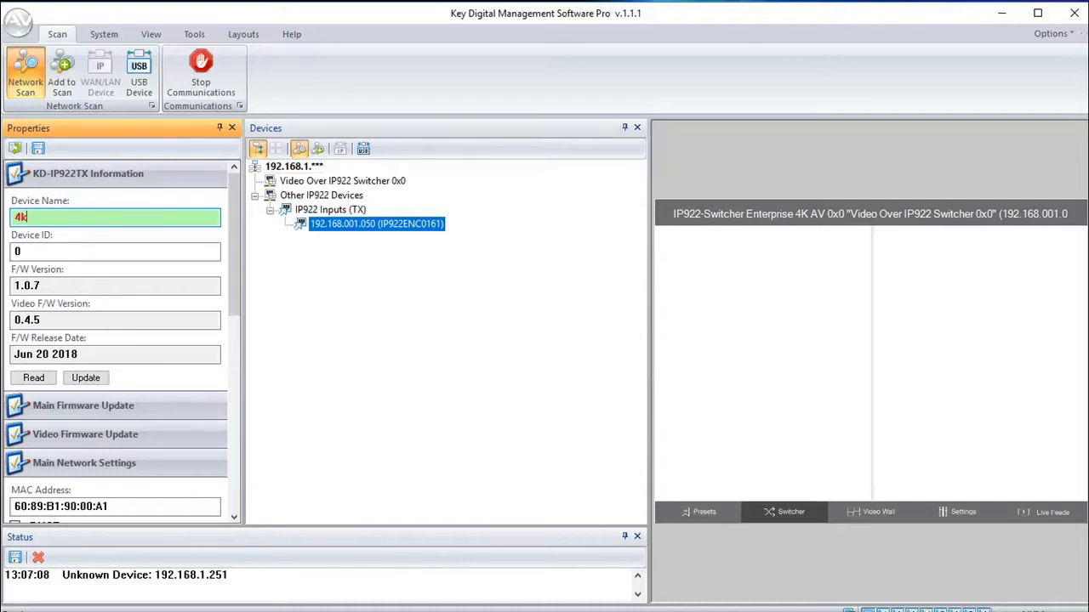
text( Source 1)
drag(24, 253, 10, 254)
text(1)
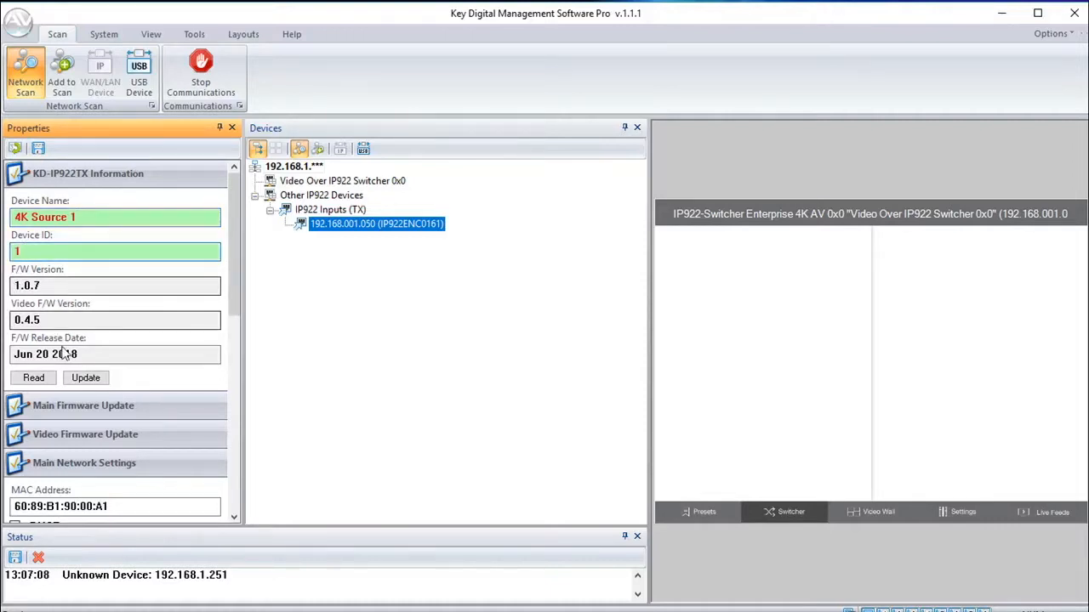
- Set the IP address in the 4K Source 1 transmitter's main network settings to 192.168.001.111
click(78, 470)
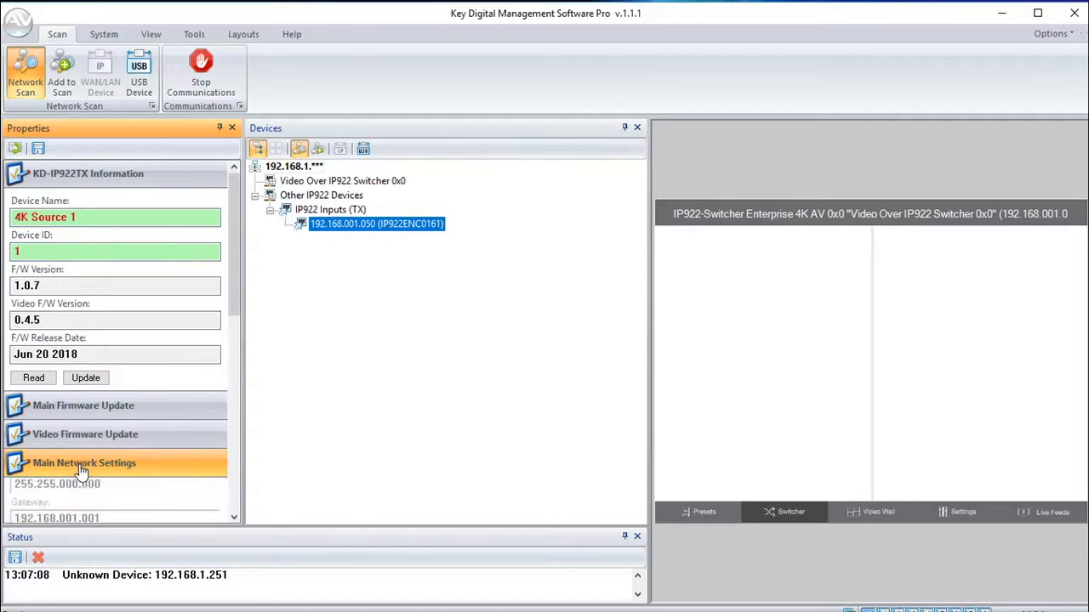
click(234, 494)
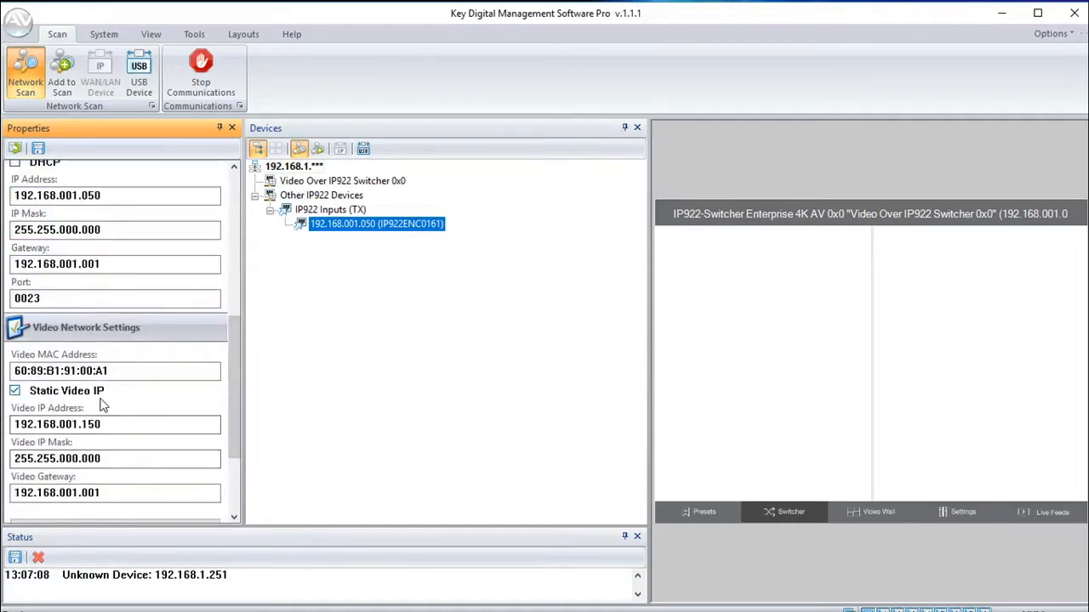
drag(238, 417, 231, 371)
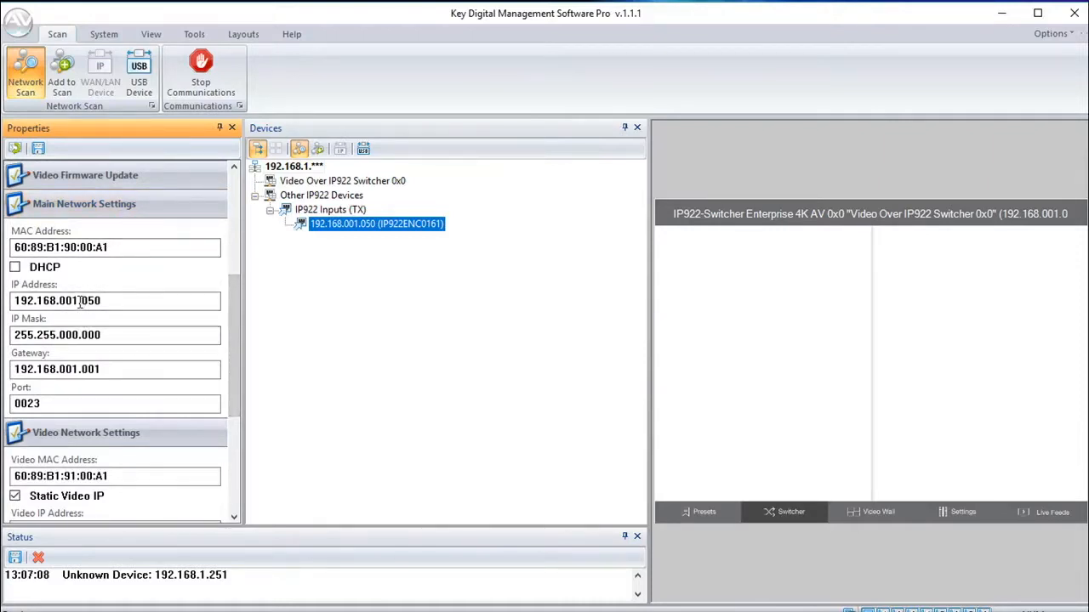
double_click(81, 305)
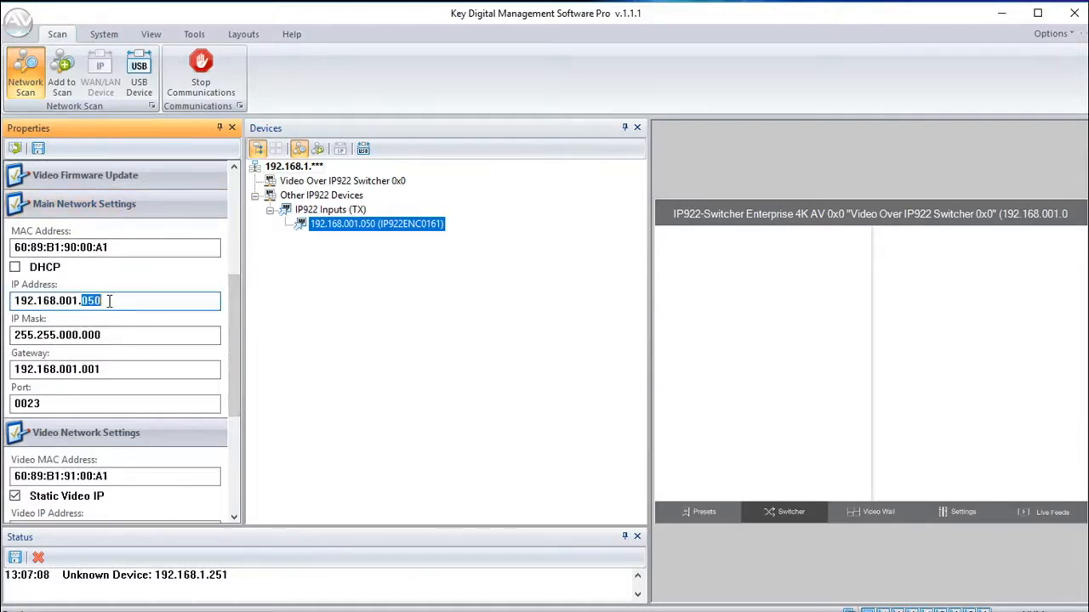
text(111)
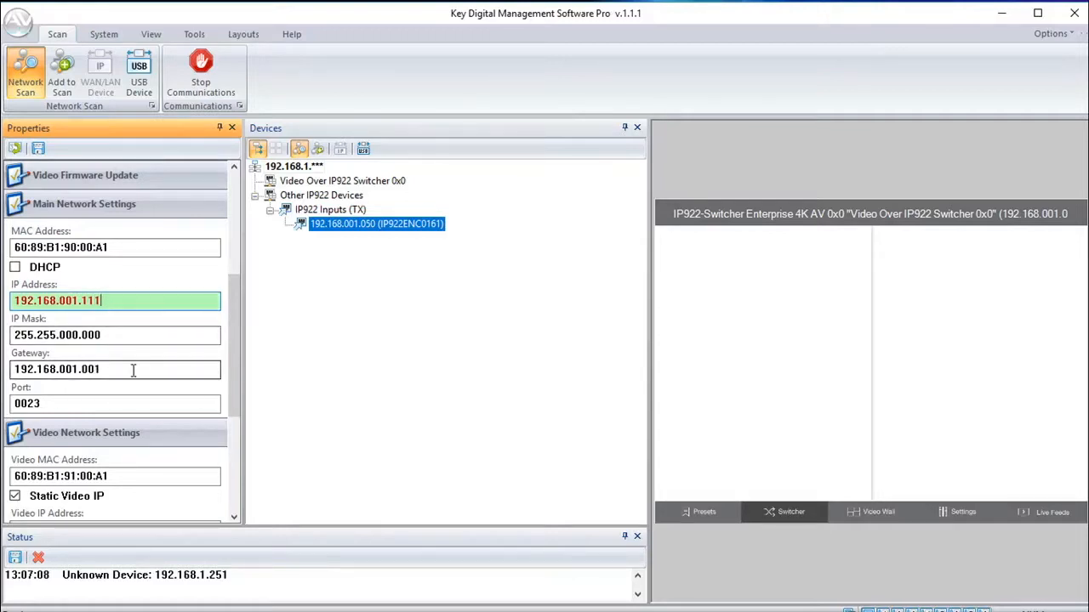
- Set the 4K Source 1 transmitter's video IP address to 192.168.001.211 and save its changed properties to the device
drag(235, 397, 236, 466)
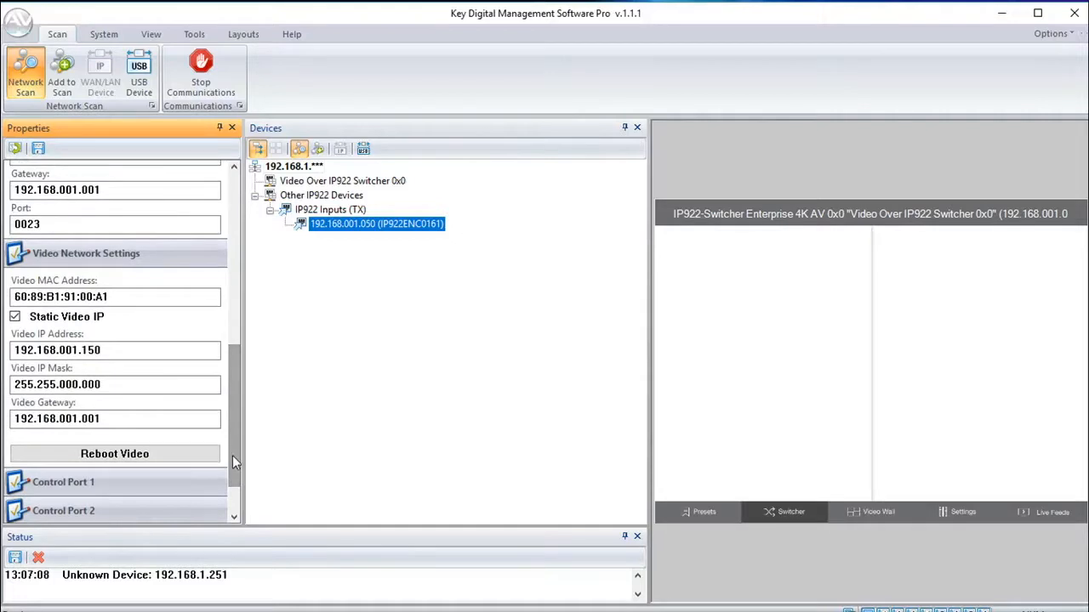
drag(82, 350, 101, 350)
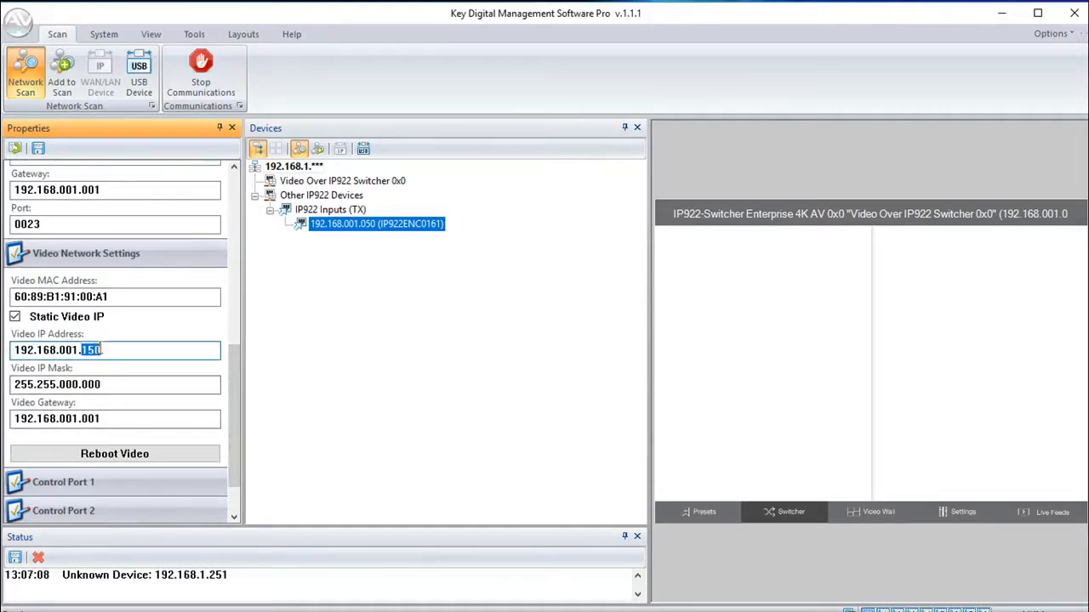
text(211)
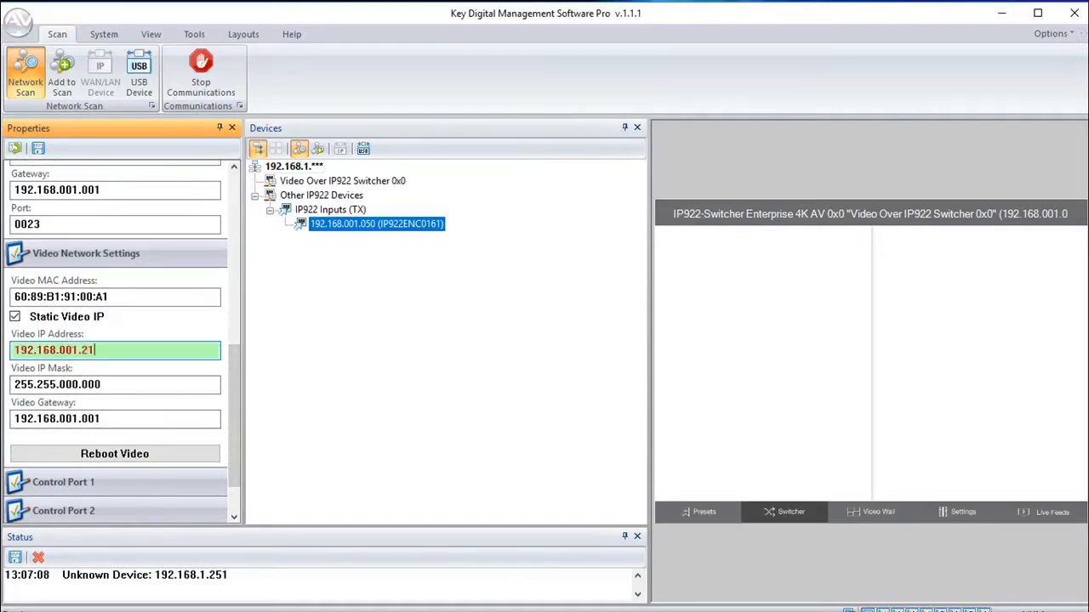
click(38, 149)
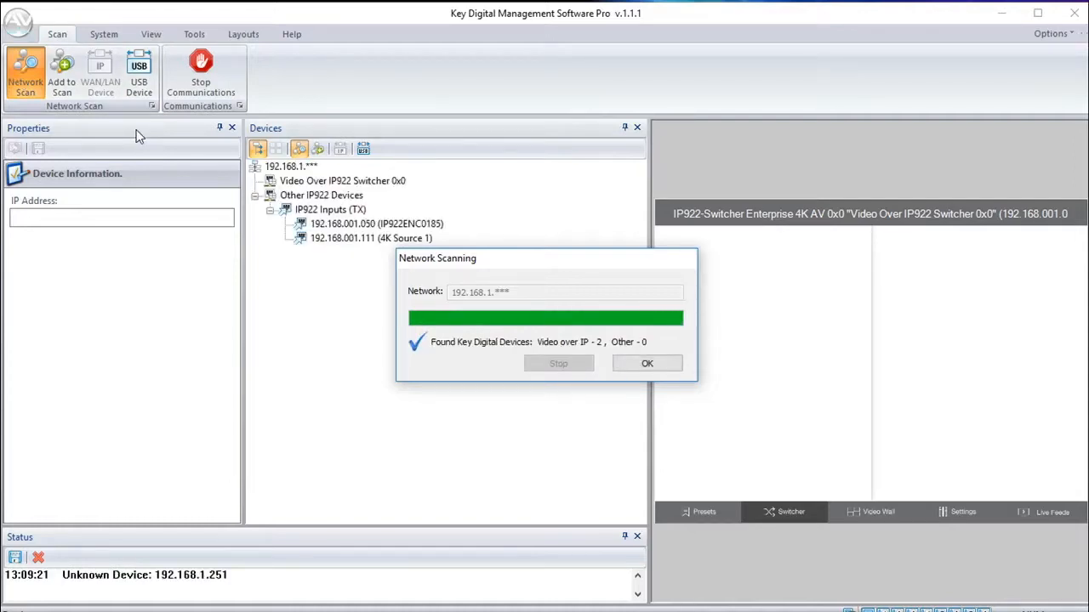
- Select the IP922ENC0185 transmitter from the scan, name it 4K Source 2 and set its device ID to 2
click(648, 363)
click(380, 222)
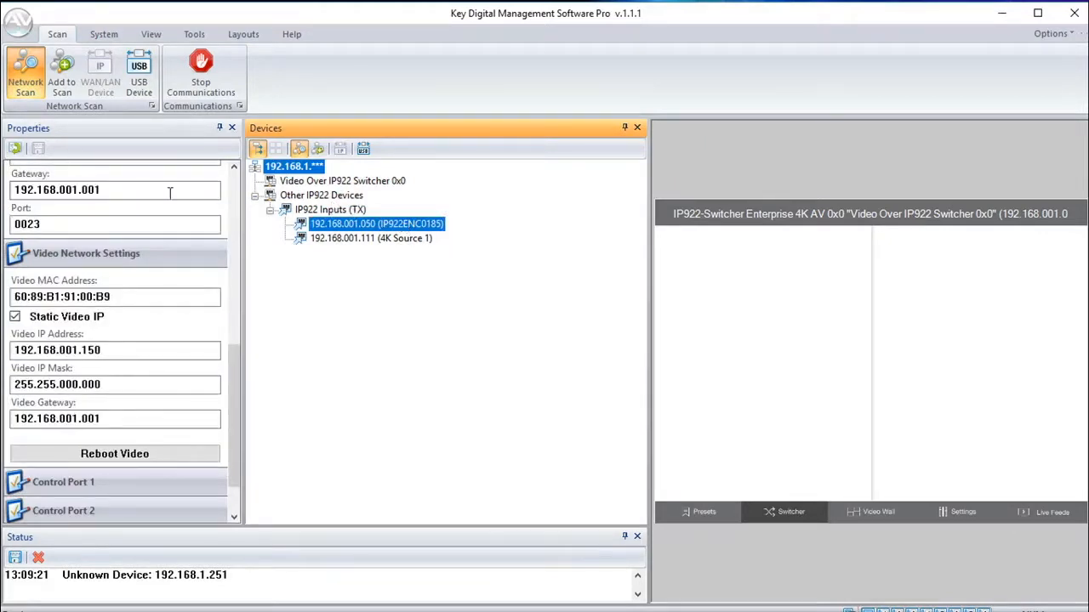
click(233, 187)
click(233, 187)
drag(96, 217, 7, 217)
text(4)
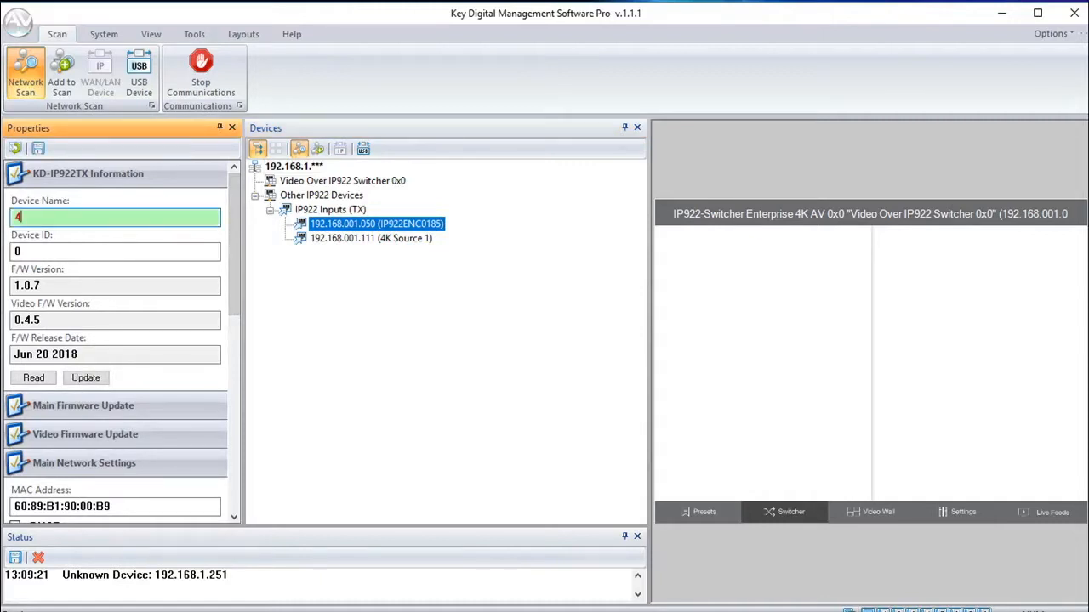
text(K Source 2)
key(Tab)
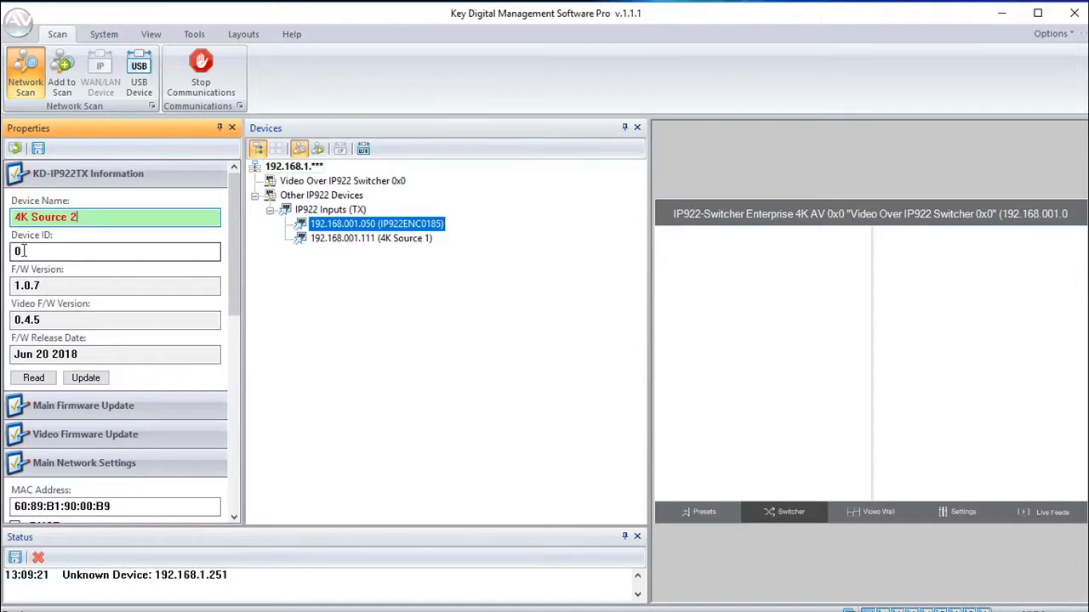
text(2)
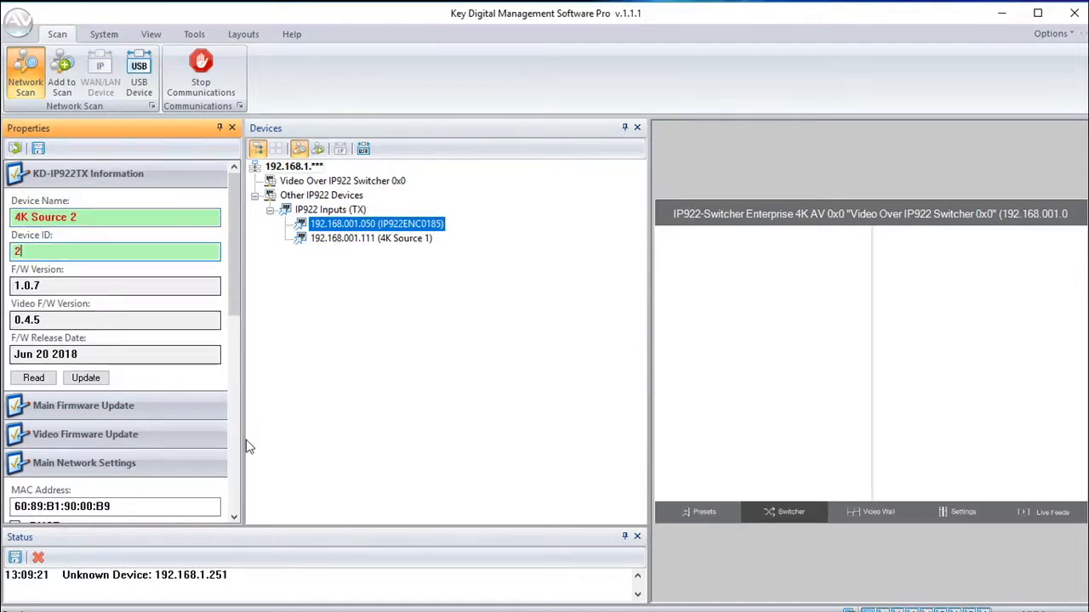
- Set the IP address in the second transmitter's main network settings to 192.168.001.112
drag(234, 307, 235, 370)
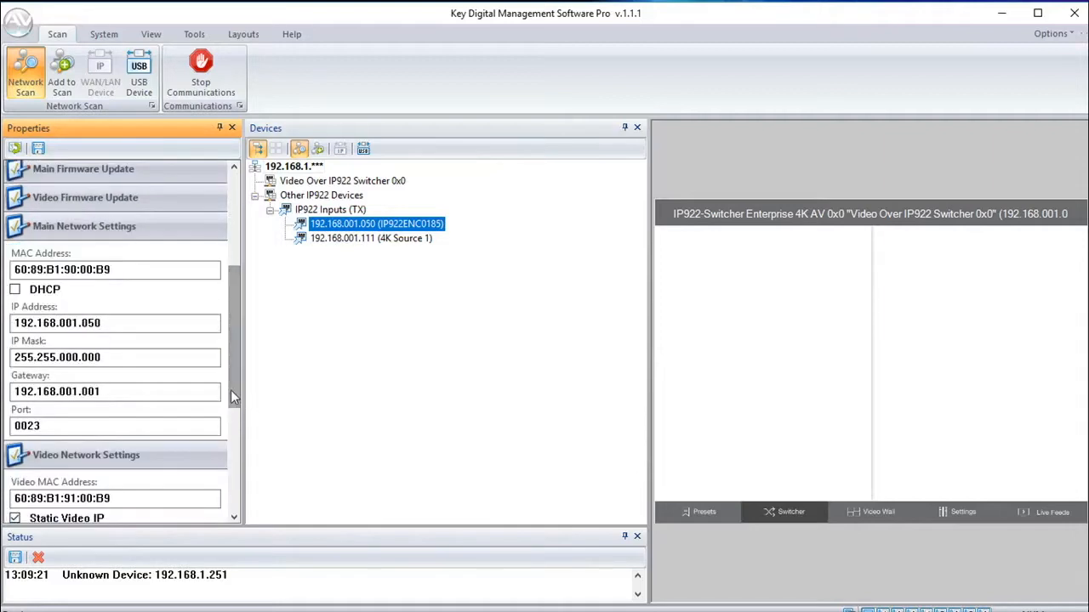
drag(83, 318, 121, 318)
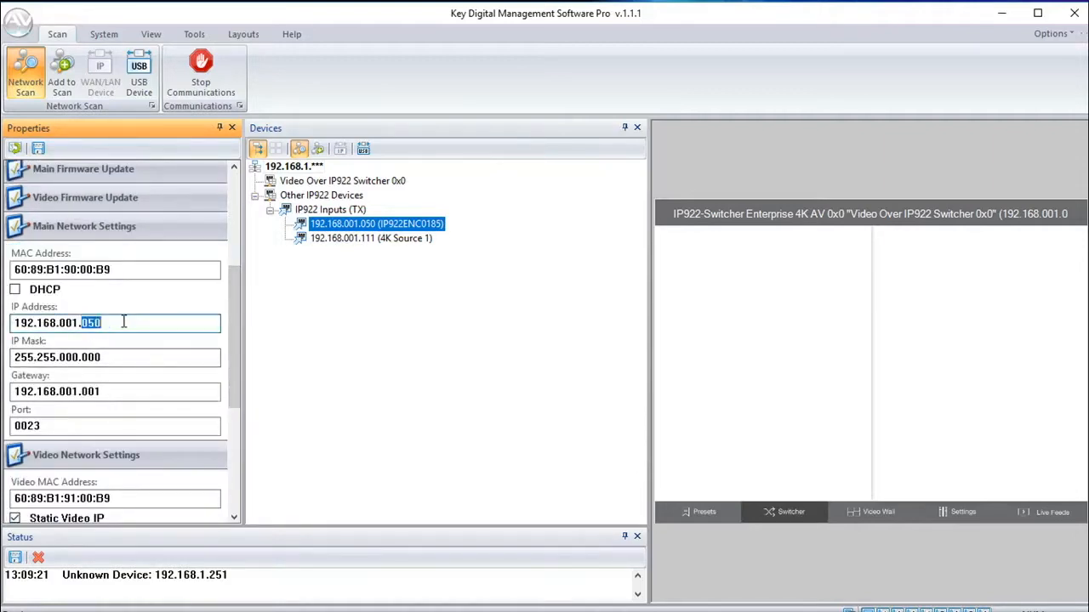
text(112)
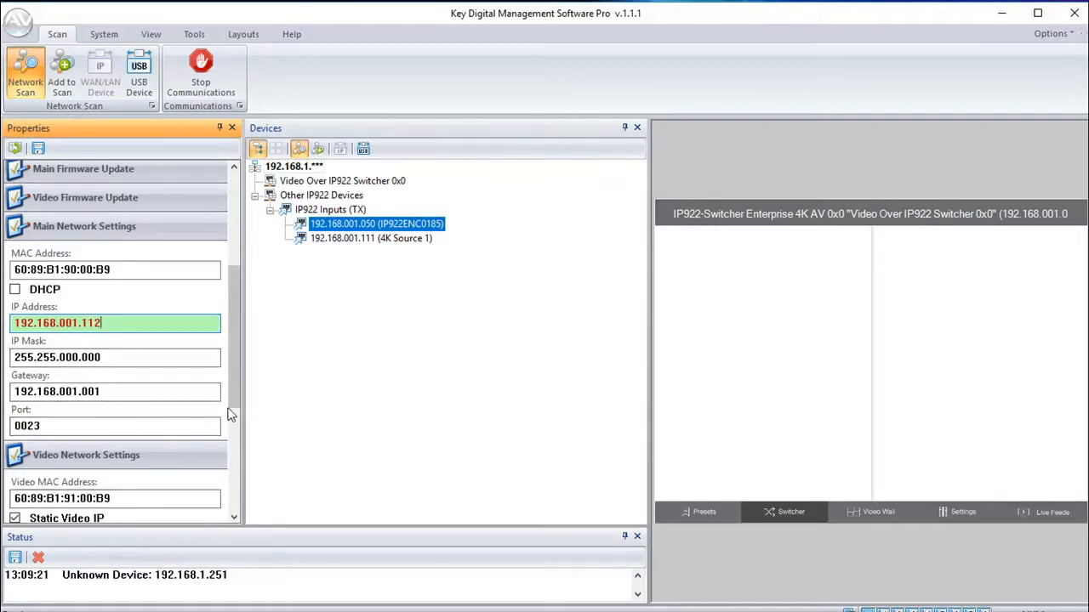
- Set the second transmitter's video IP address to 192.168.001.212 and save its changed properties to the device
drag(235, 397, 234, 481)
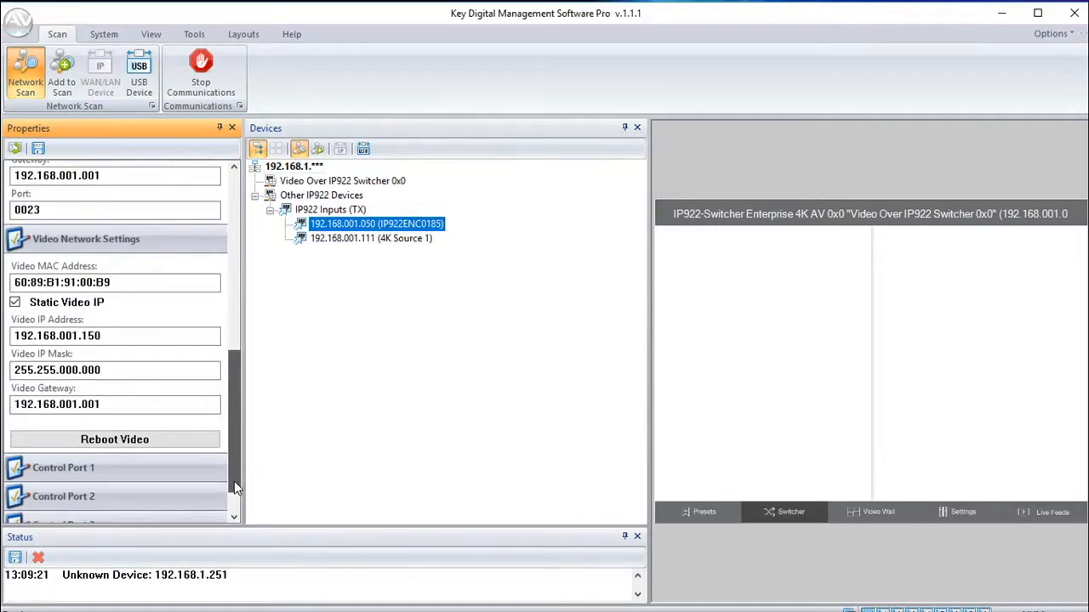
double_click(94, 336)
text(212)
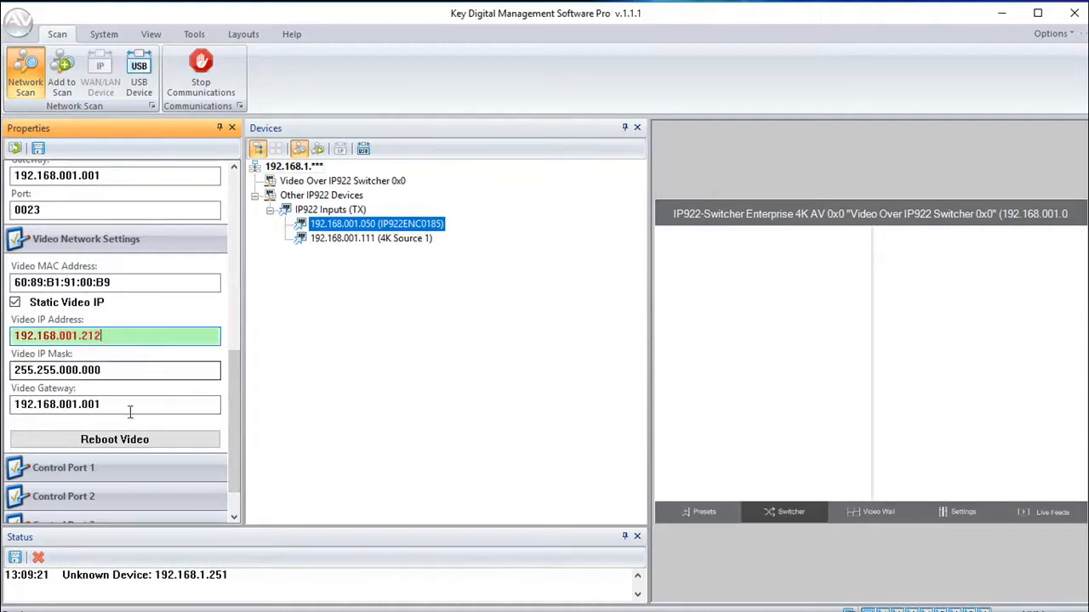
click(38, 150)
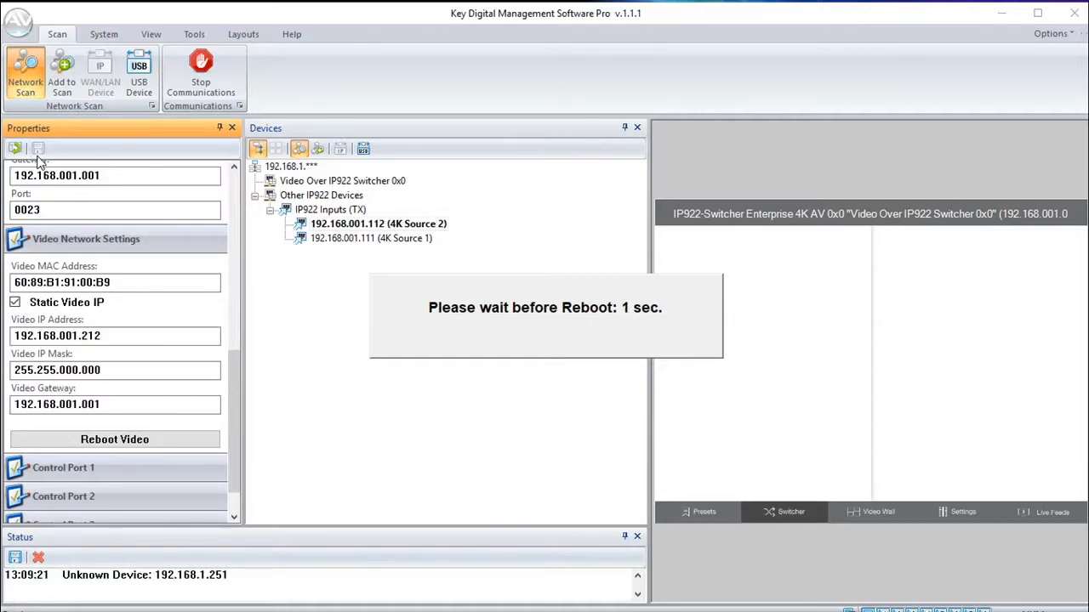
- Rescan the network for the connected IP922 devices and close the scan report
click(27, 96)
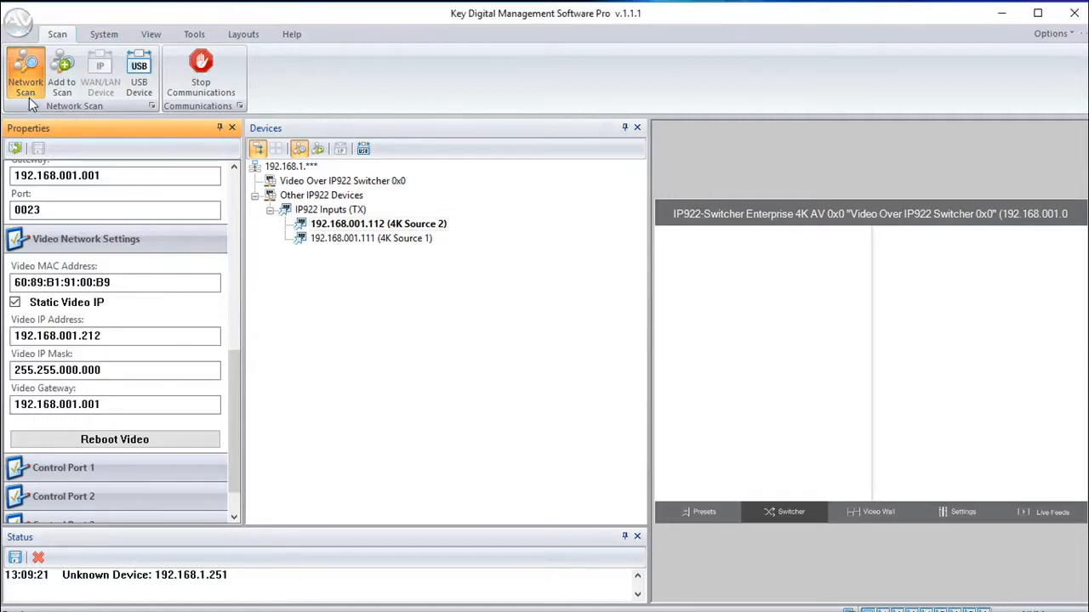
click(29, 99)
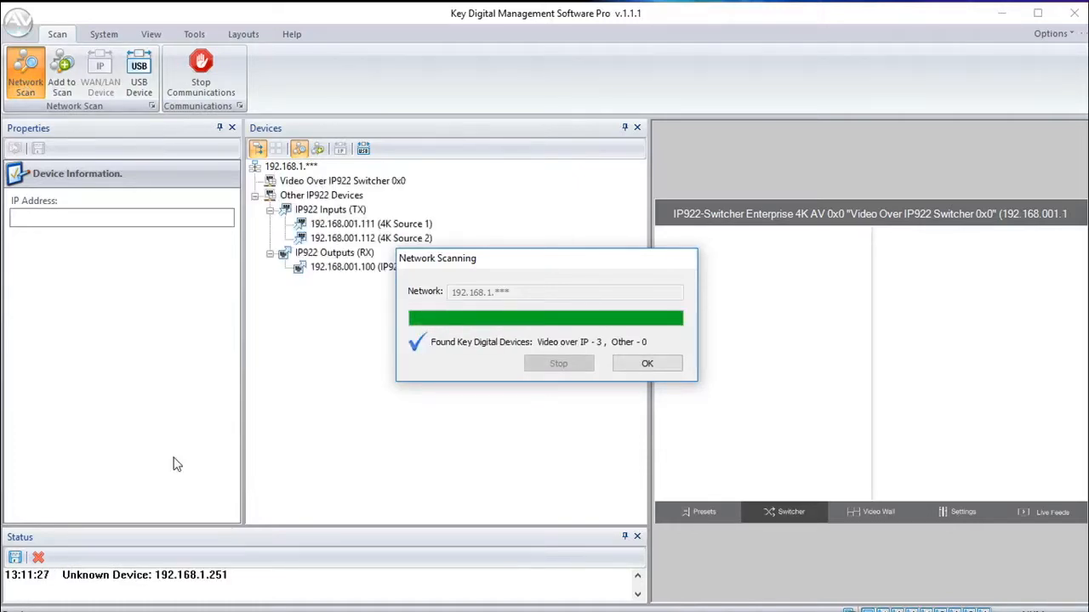
click(626, 369)
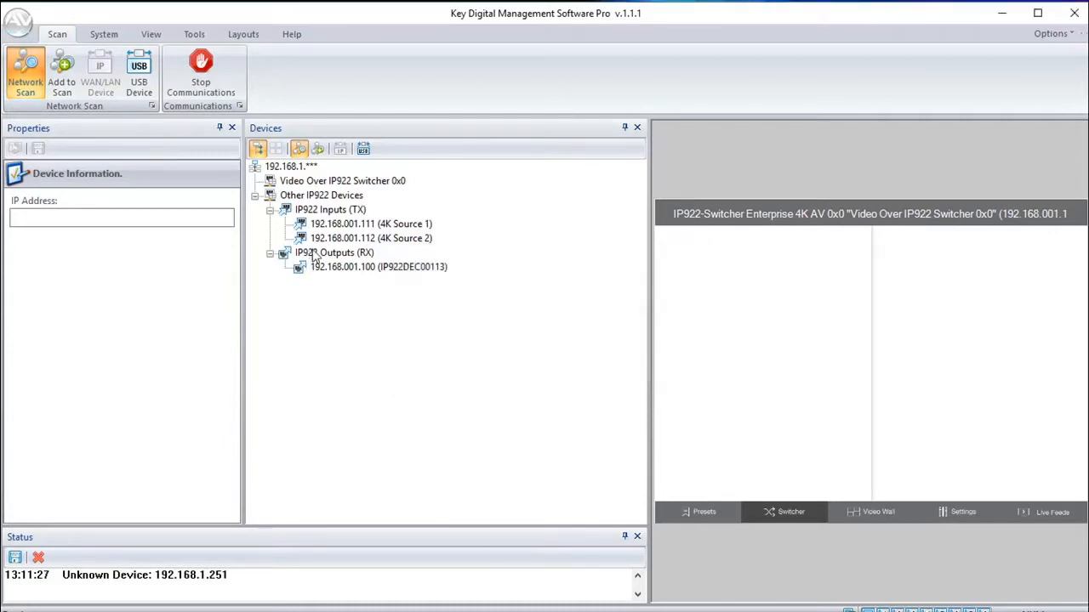
- Select the IP922DEC00113 receiver, name it 4K Display 1 and set its device ID to 1
click(341, 266)
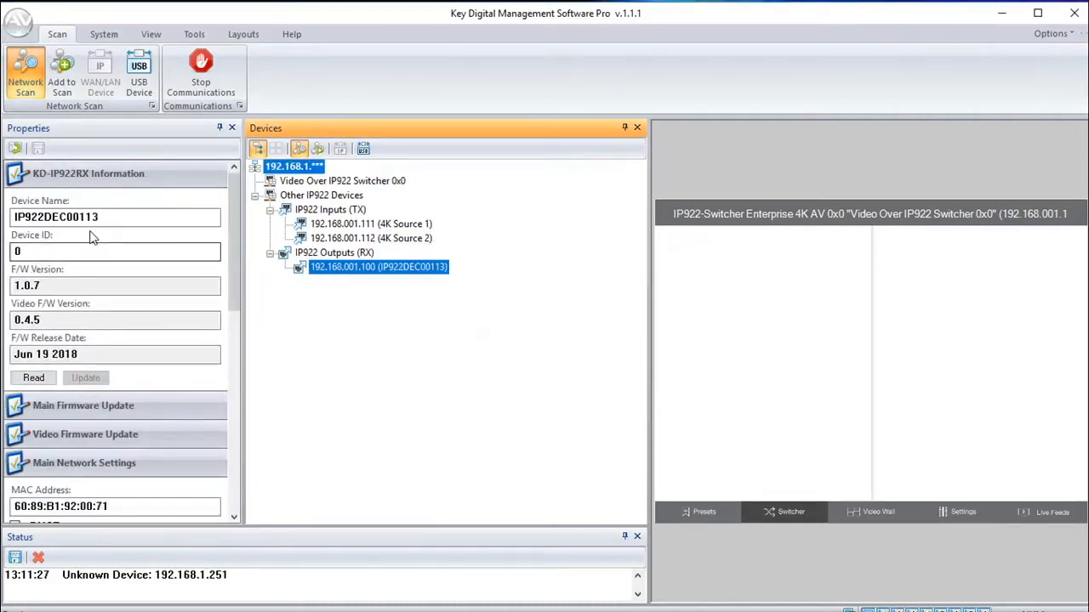
drag(117, 219, 4, 221)
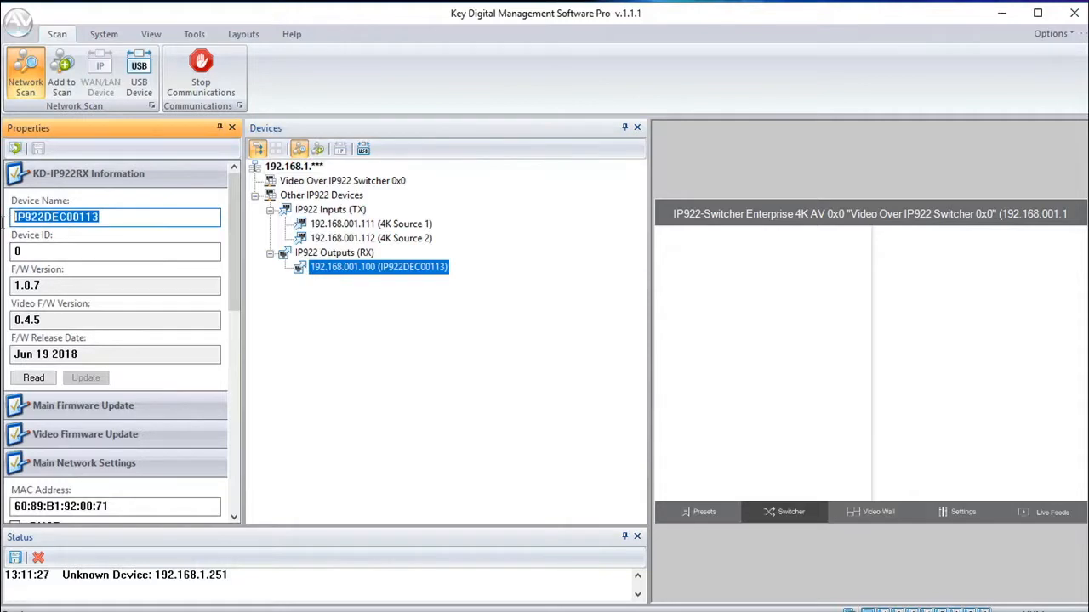
text(4K Display 1)
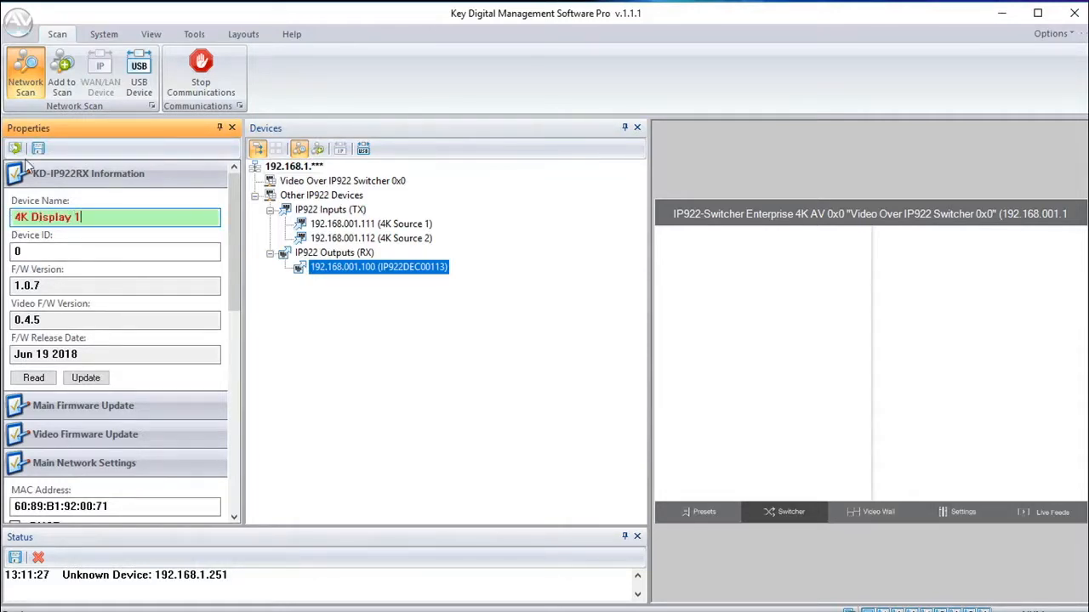
click(38, 251)
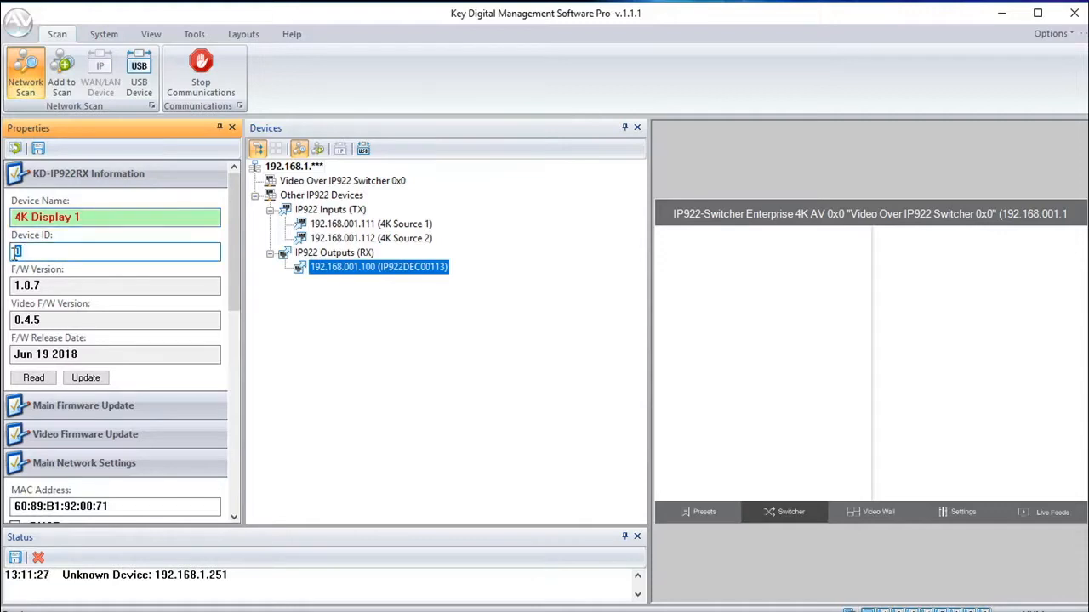
text(1)
- Set the IP address in the 4K Display 1 receiver's main network settings to 192.168.001.121
drag(235, 290, 234, 369)
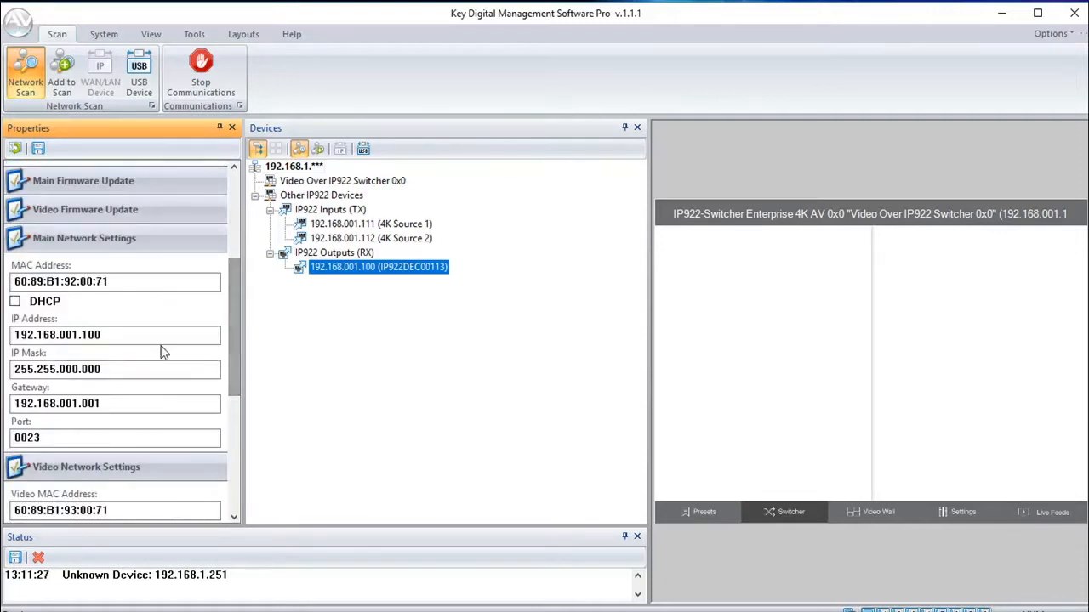
drag(82, 335, 103, 336)
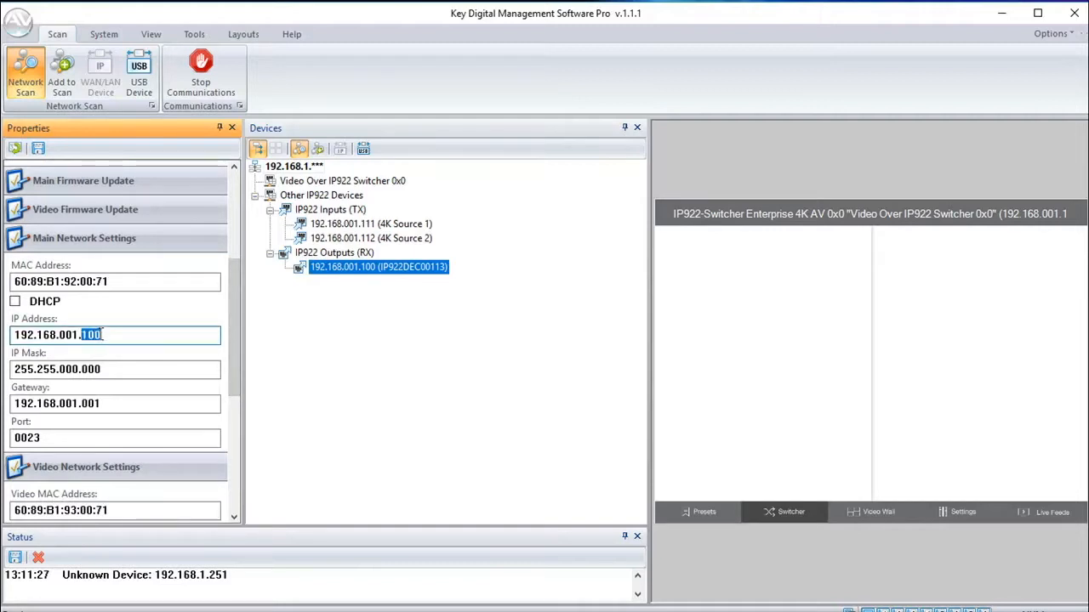
text(121)
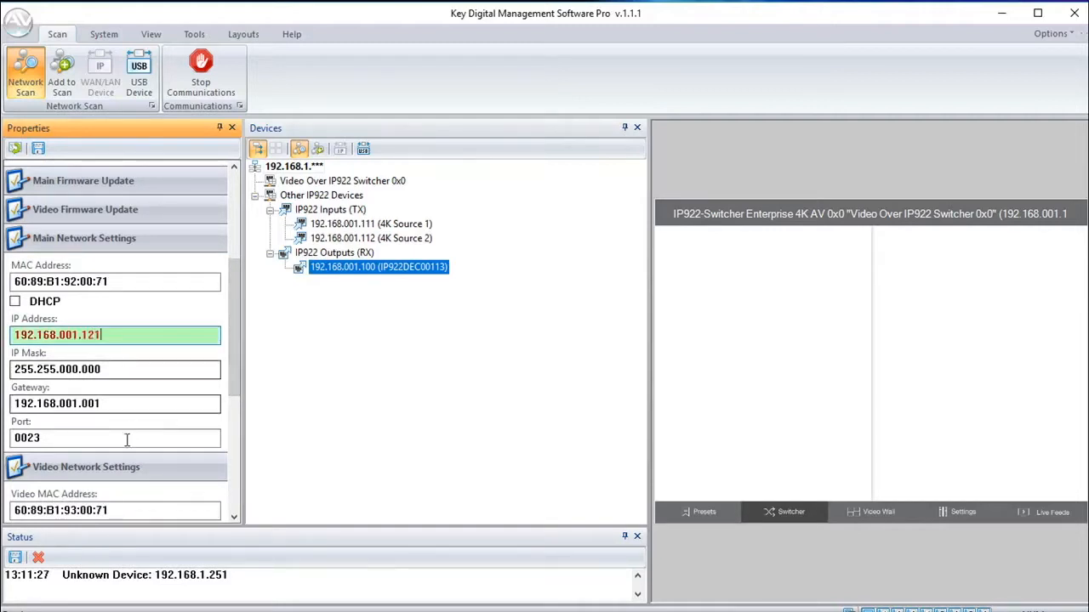
- Set the 4K Display 1 receiver's video IP address to 192.168.001.221 and save its changed properties to the device
click(235, 517)
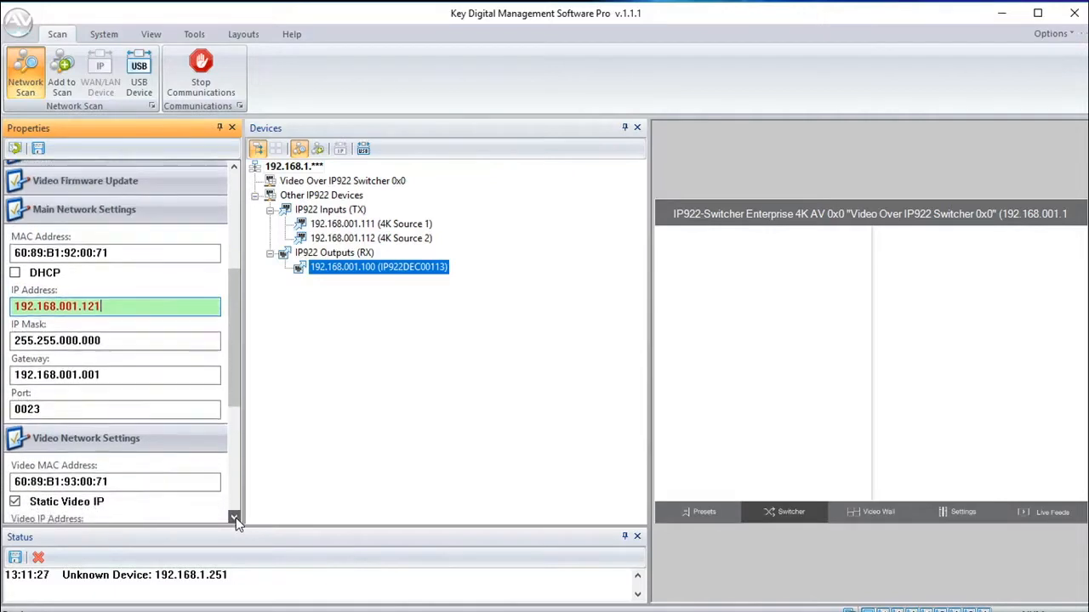
click(235, 518)
drag(87, 473, 114, 474)
text(21)
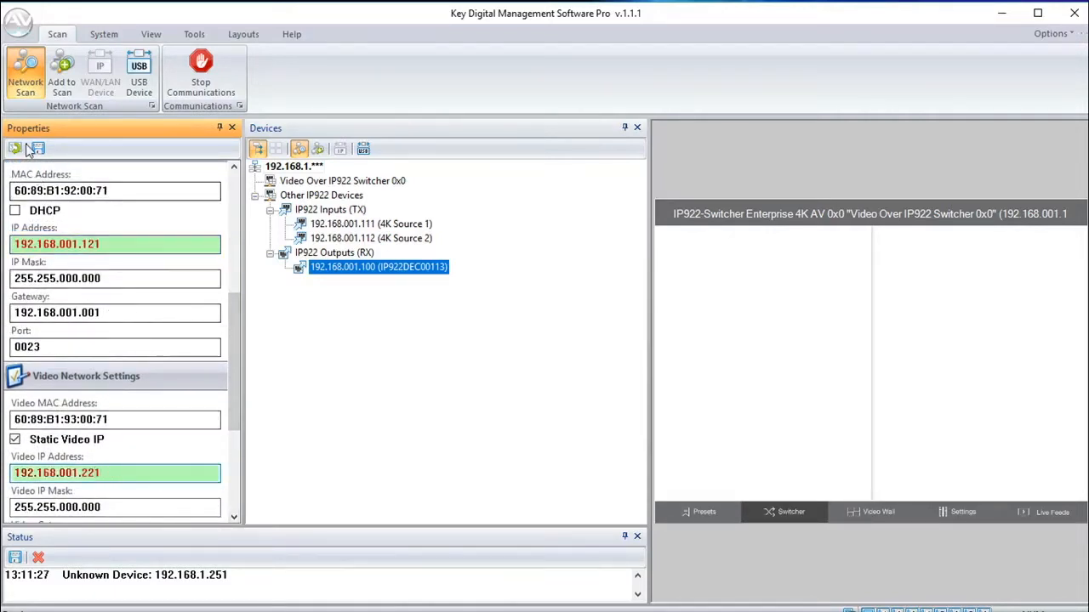
click(37, 149)
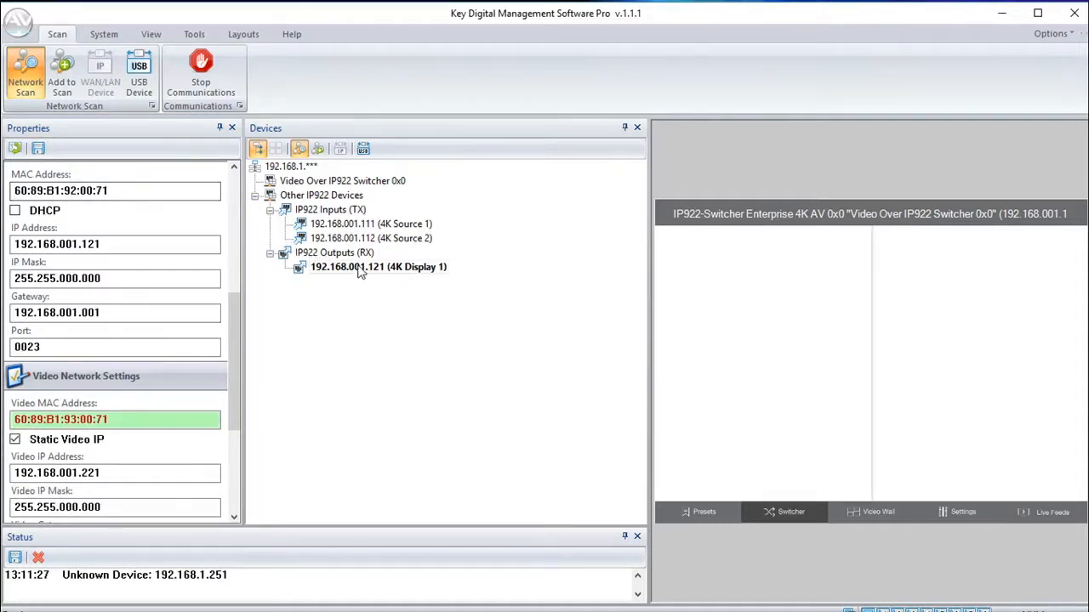
- Review the properties of the 4K Source 1, 4K Source 2 and 4K Display 1 devices
click(368, 225)
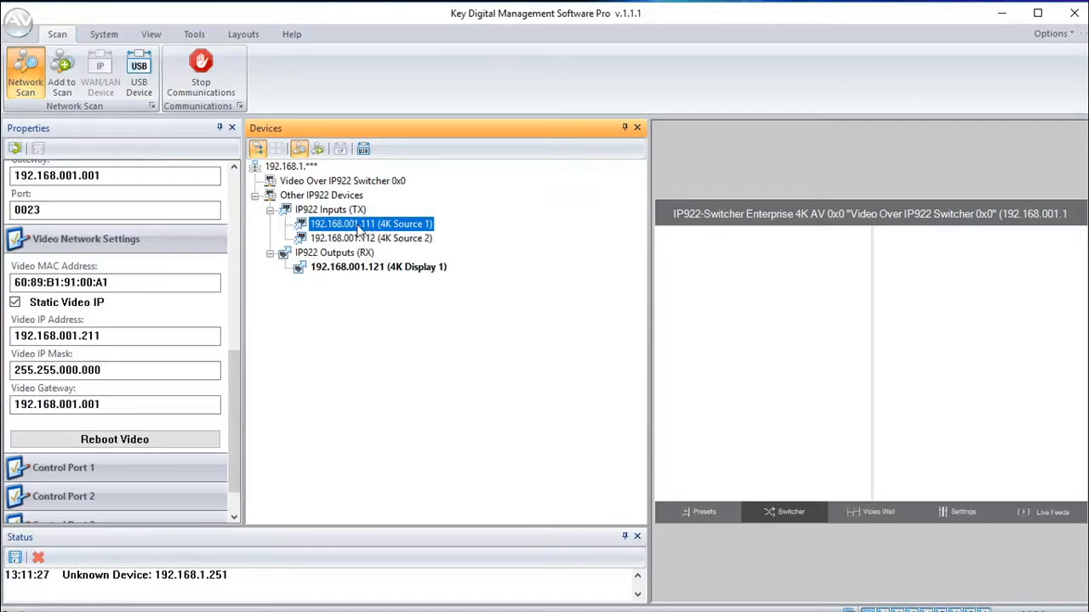
click(231, 199)
click(231, 199)
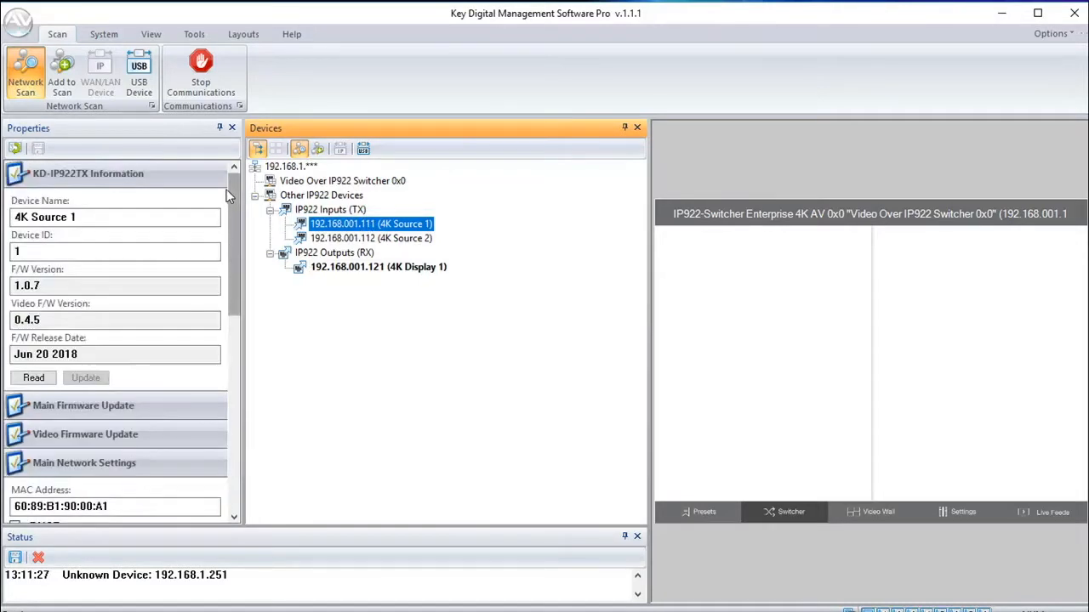
click(383, 244)
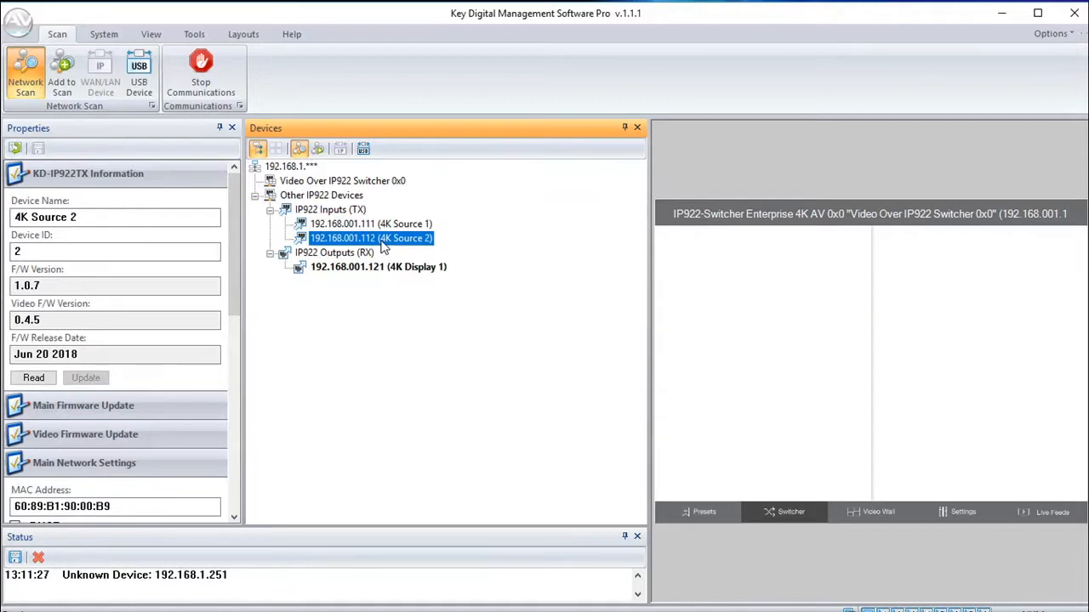
click(387, 268)
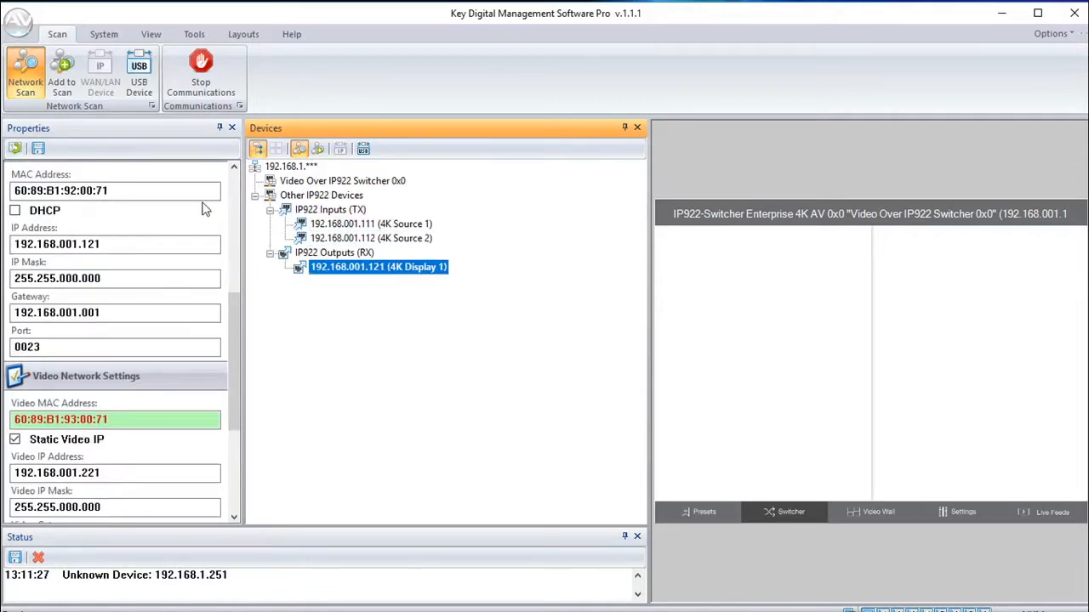
- Rescan the network, name the IP922DEC00115 receiver 4K Display 2 and set its device ID to 2
click(16, 90)
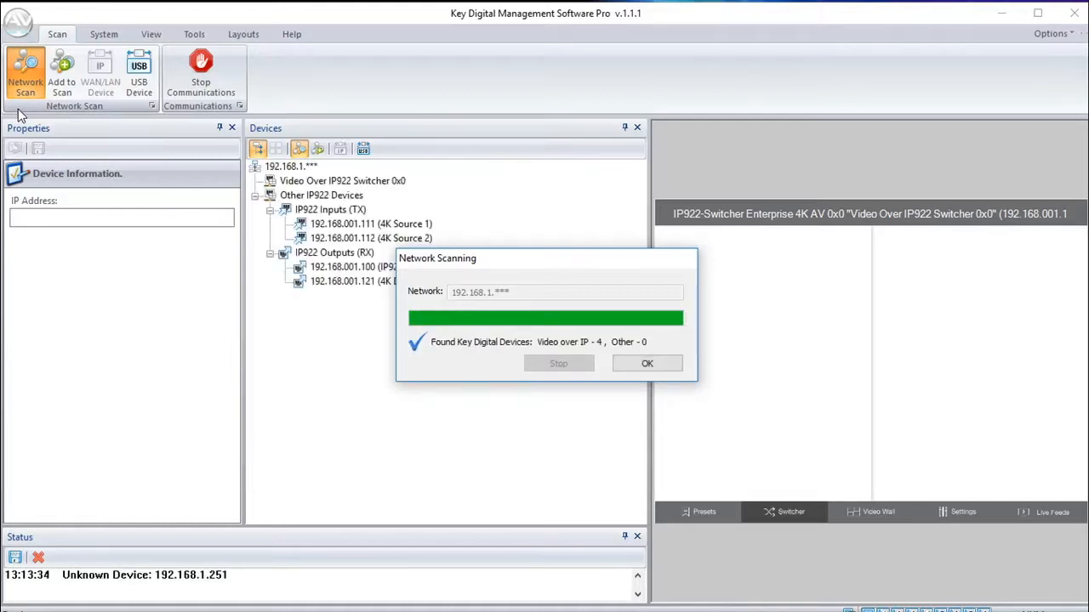
click(650, 364)
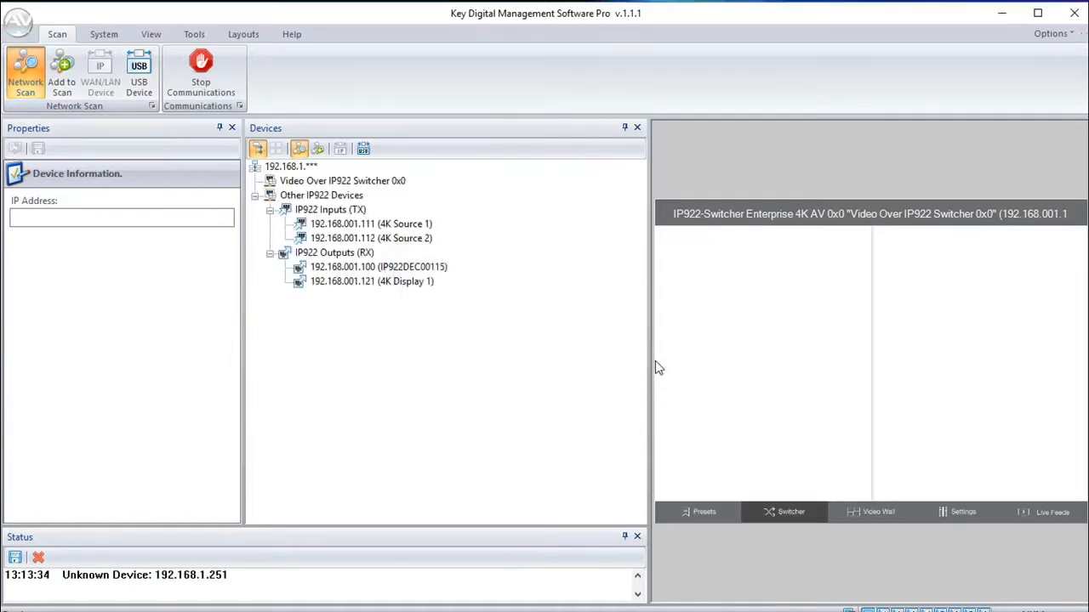
click(417, 269)
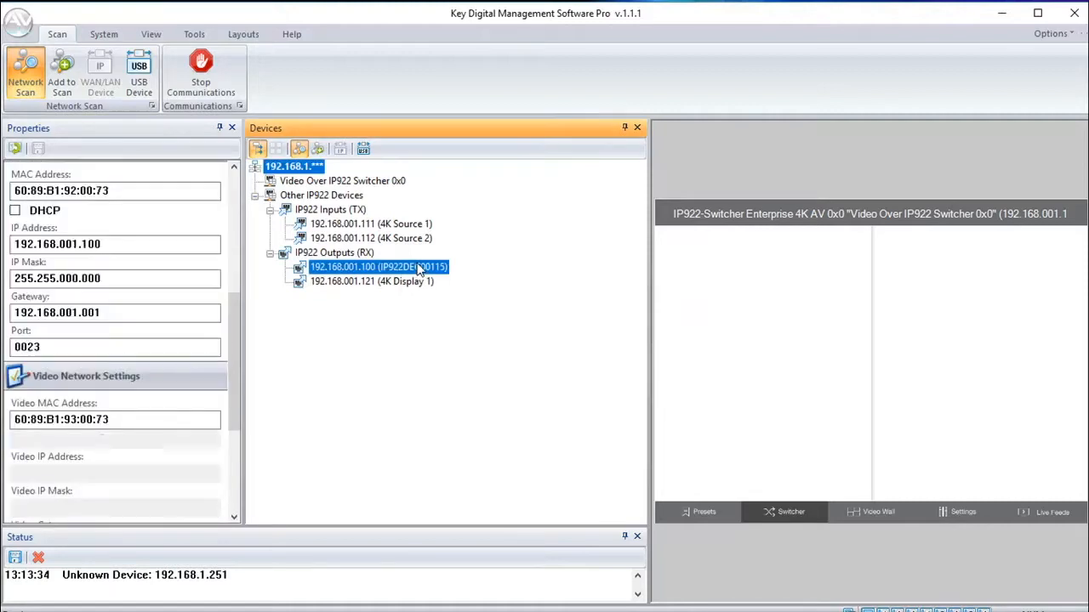
drag(235, 313, 237, 192)
drag(103, 218, 13, 218)
text(4K Display 2)
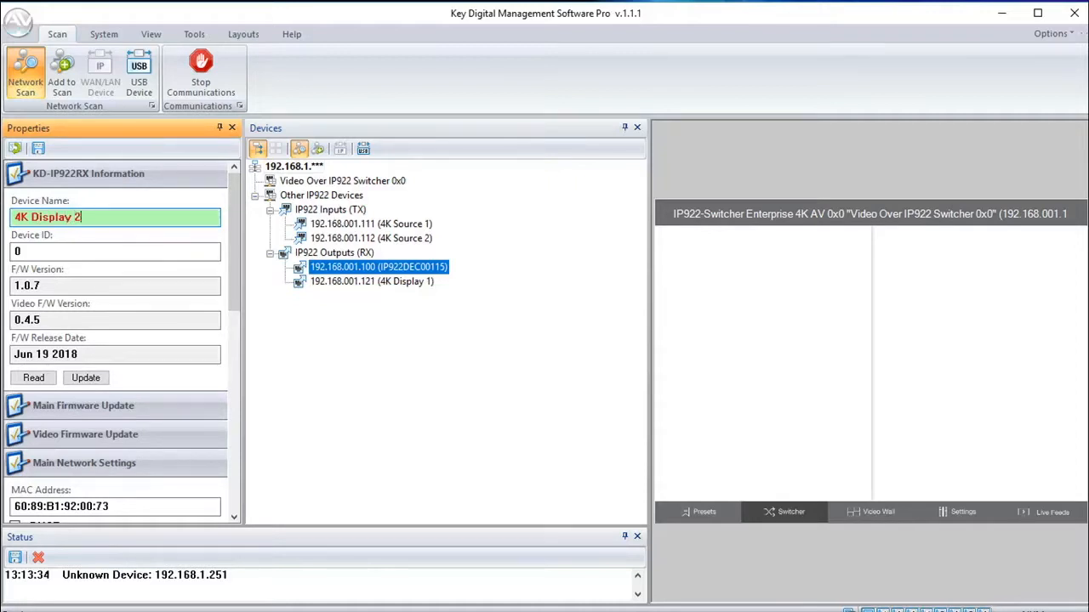
key(Tab)
text(2)
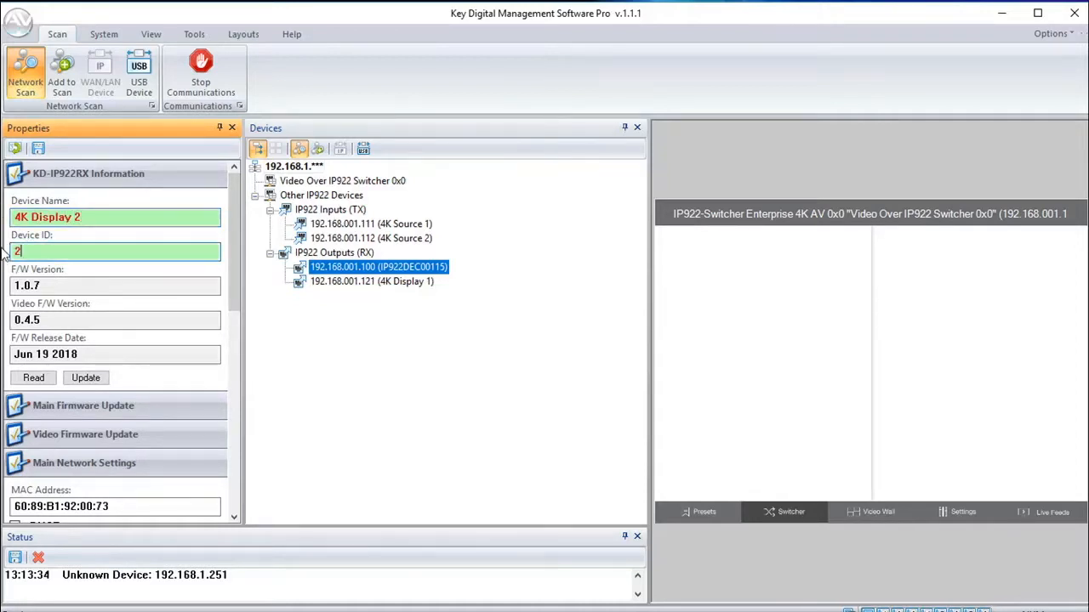
- Set the IP address in the second receiver's main network settings to 192.168.001.122
drag(236, 314, 228, 405)
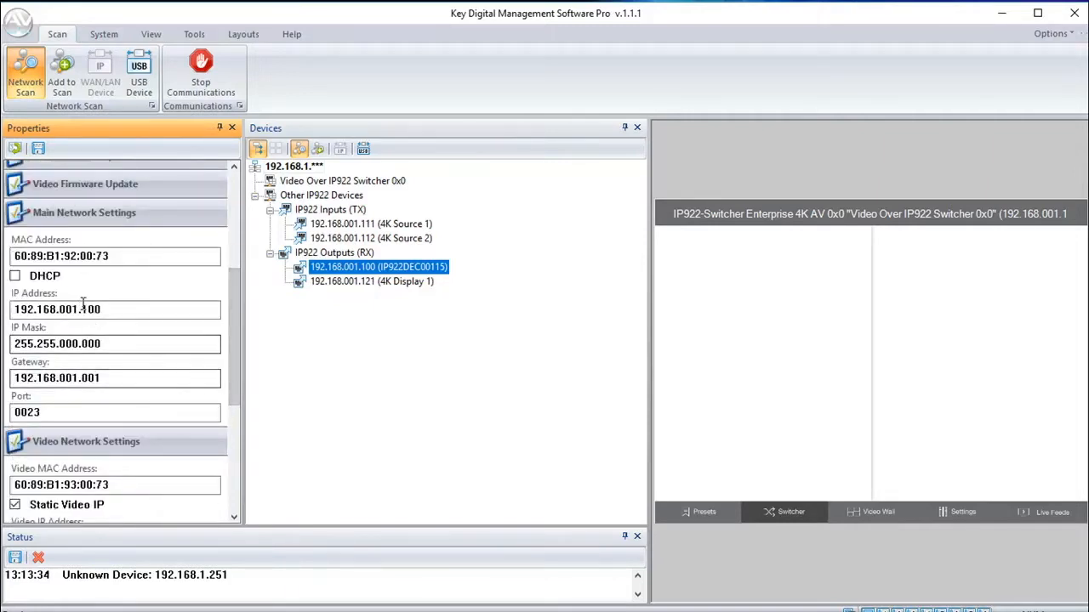
double_click(109, 309)
text(122)
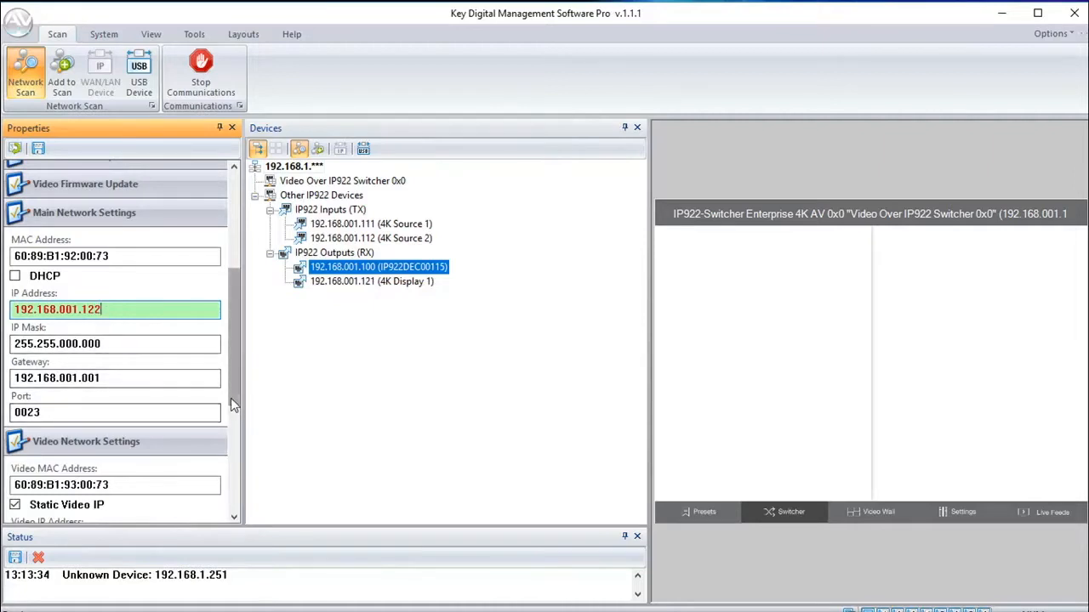
- Set the second receiver's video IP address to 192.168.001.222 and save its changed properties to the device
drag(232, 397, 236, 463)
drag(83, 384, 111, 384)
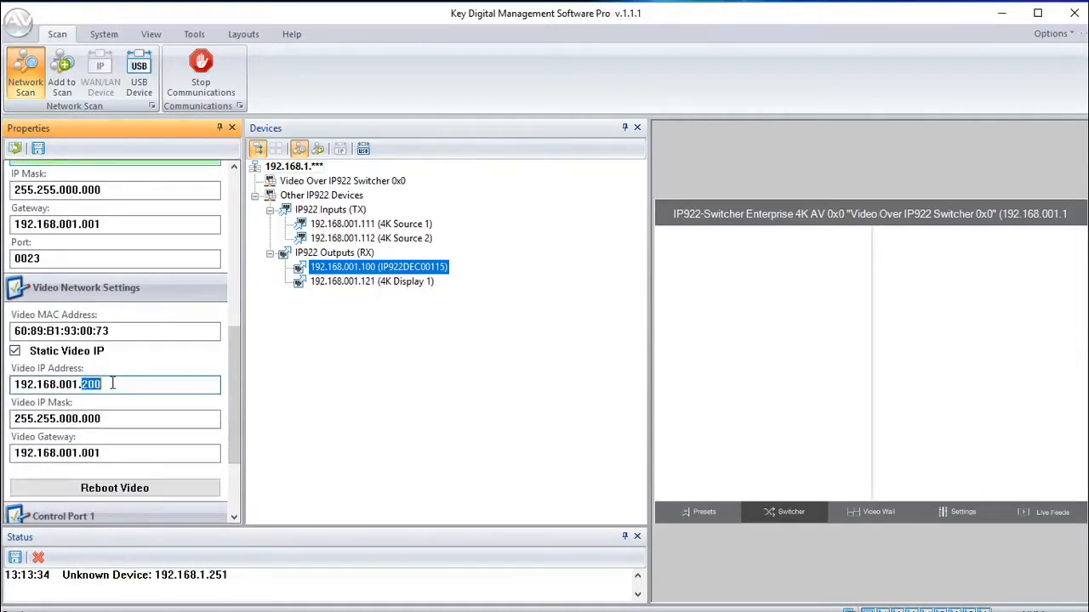
text(222)
click(38, 148)
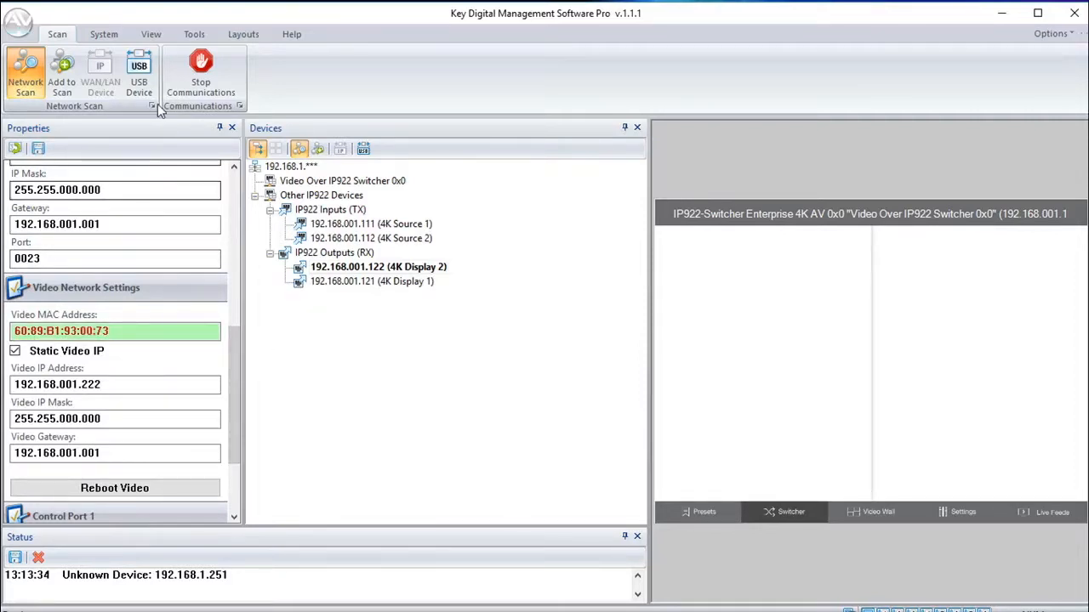
- Create a manual IP922 4K switcher named KD-IP922_2x2_Demo with 2 inputs and 2 outputs, without saving the existing matrix system
click(104, 34)
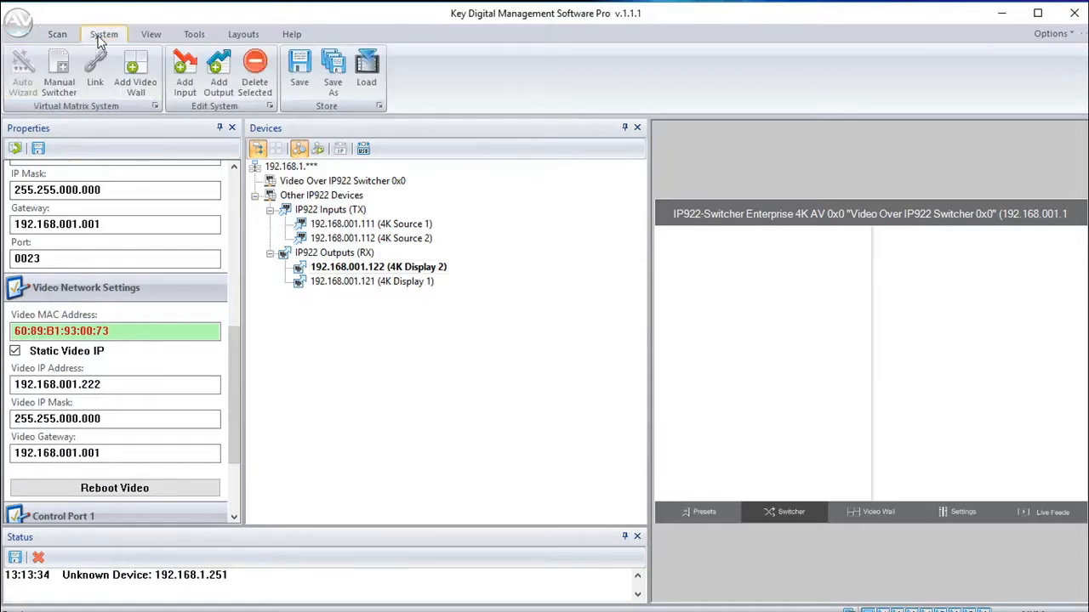
click(59, 75)
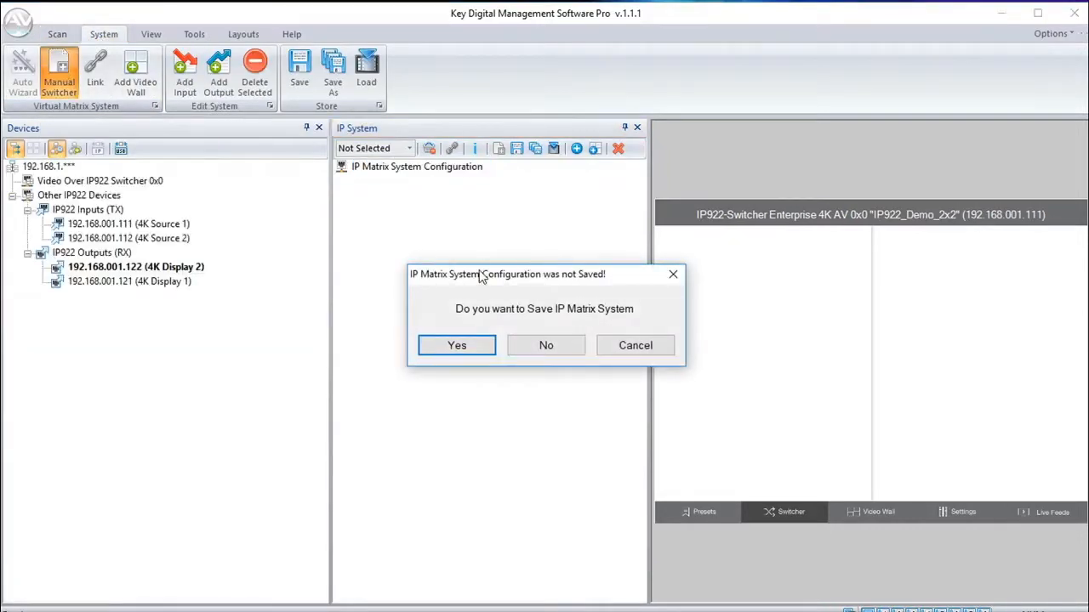
click(534, 346)
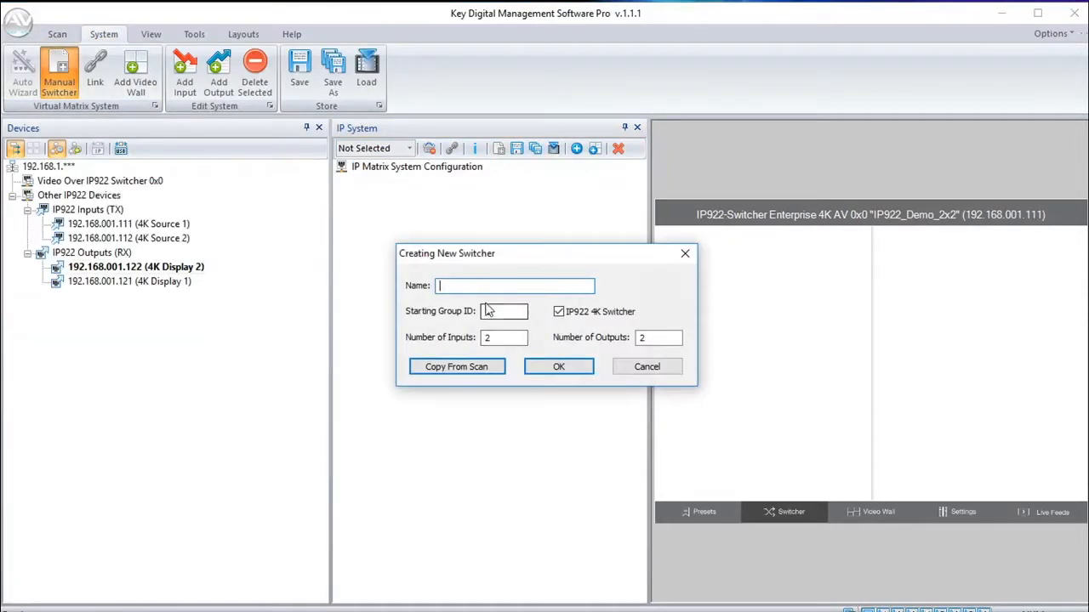
text(KD-IP922_2x2_Demo)
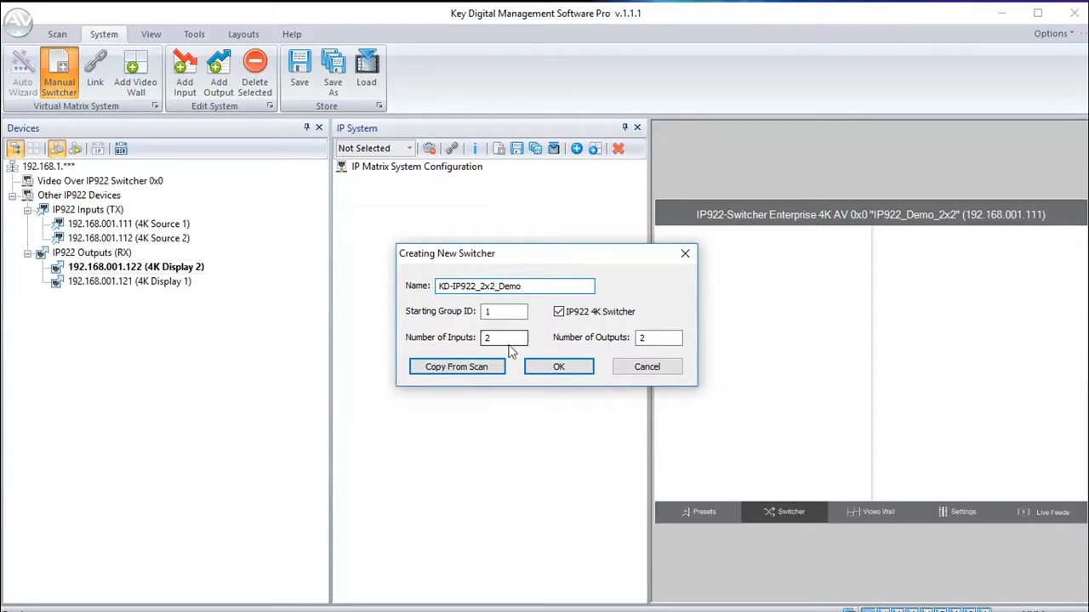
click(565, 369)
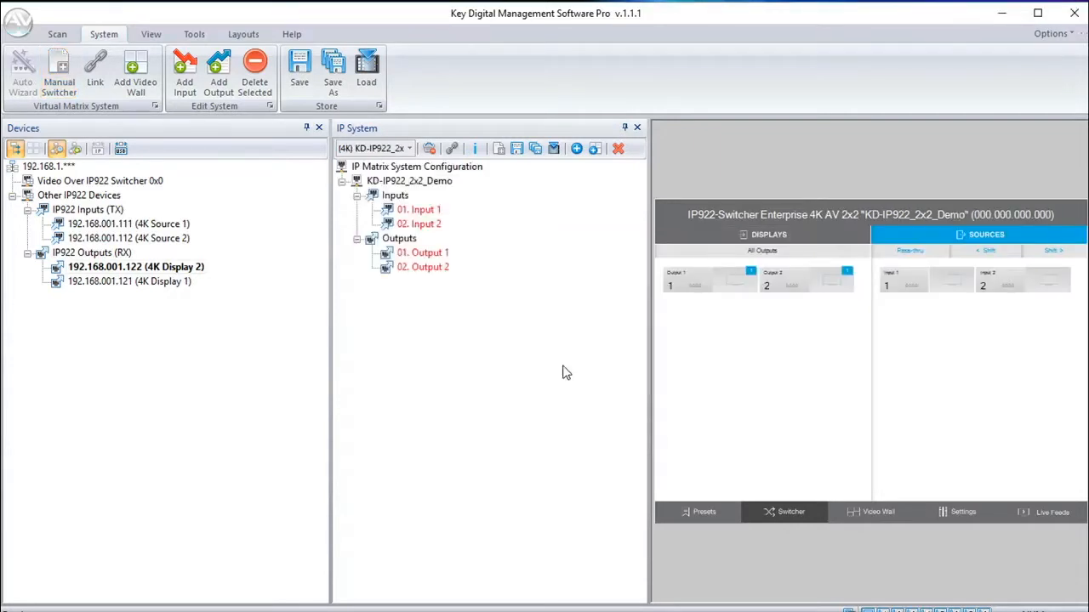
- Assign the 4K Source 1 transmitter to Input 1 and the 4K Source 2 transmitter to Input 2 of the new switcher
click(158, 225)
drag(158, 225, 416, 219)
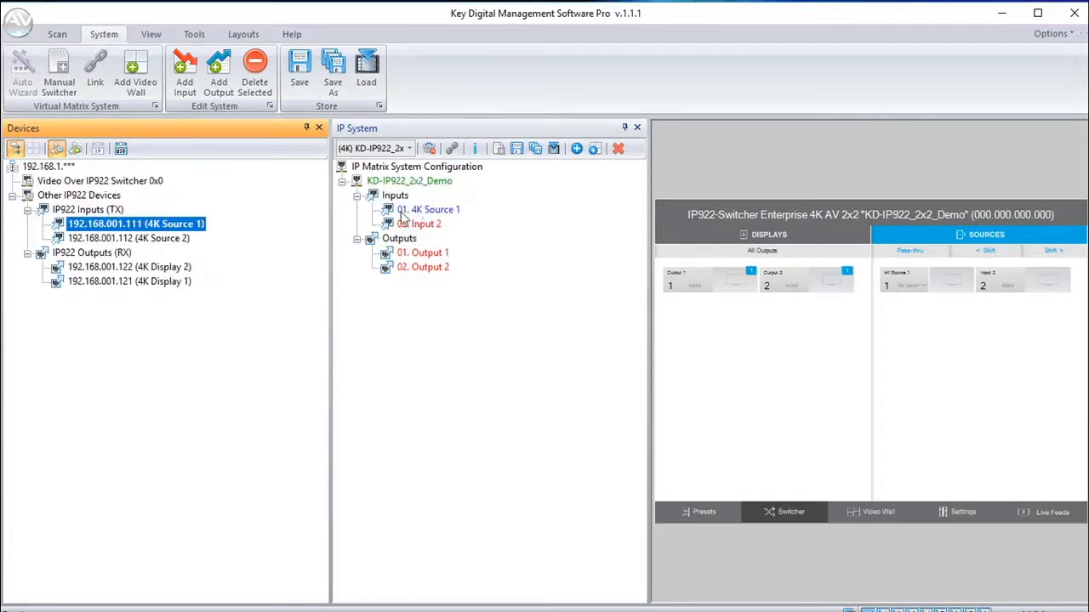
drag(177, 243, 414, 228)
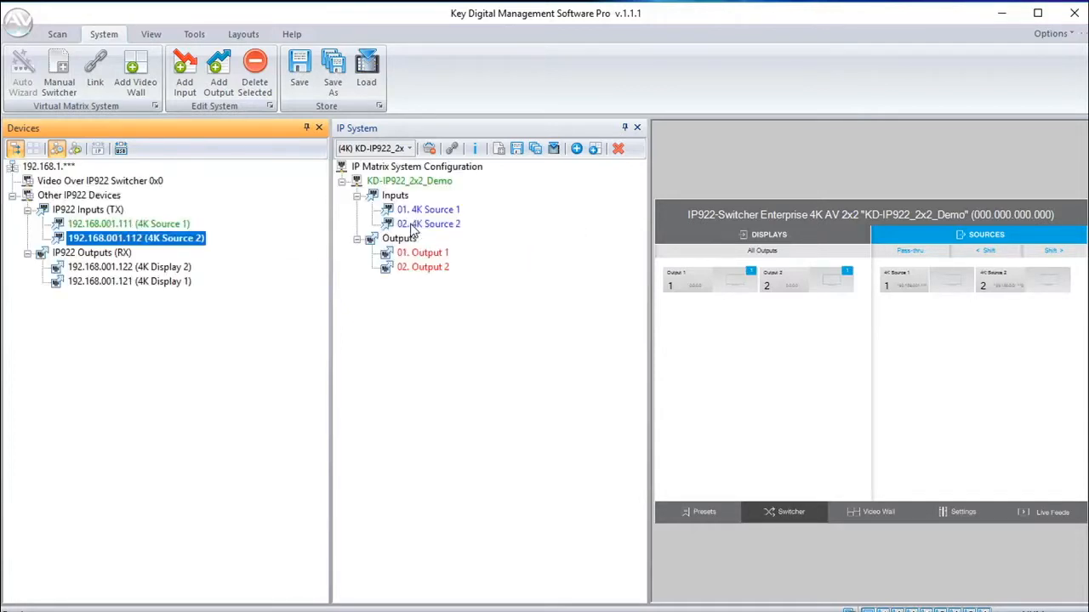
- Assign the 4K Display 1 receiver to Output 1 and the 4K Display 2 receiver to Output 2 of the switcher
drag(187, 271, 417, 255)
drag(173, 287, 444, 253)
click(179, 269)
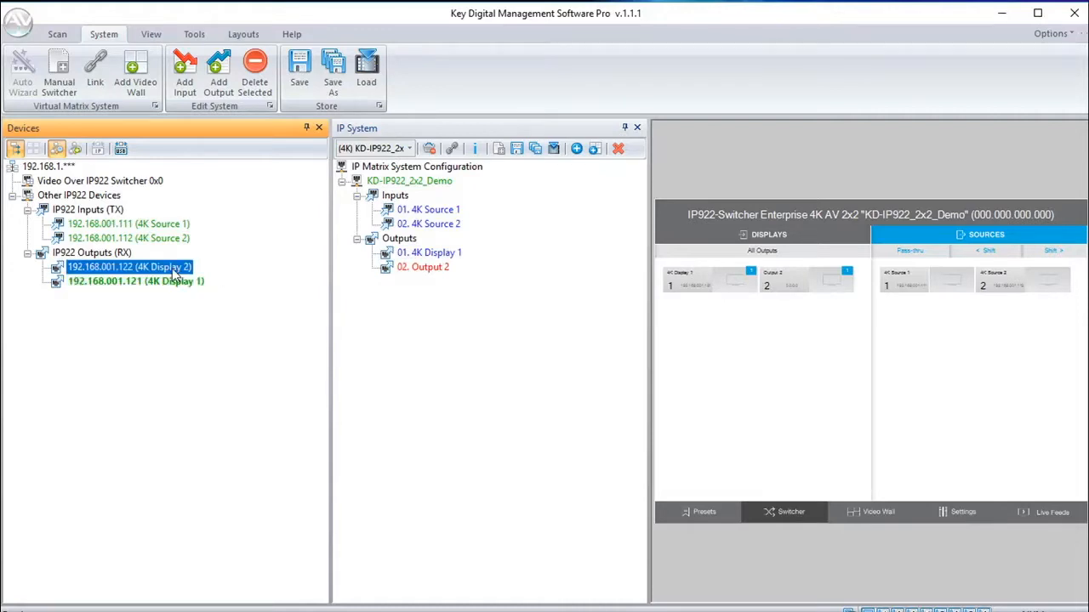
drag(174, 272, 414, 272)
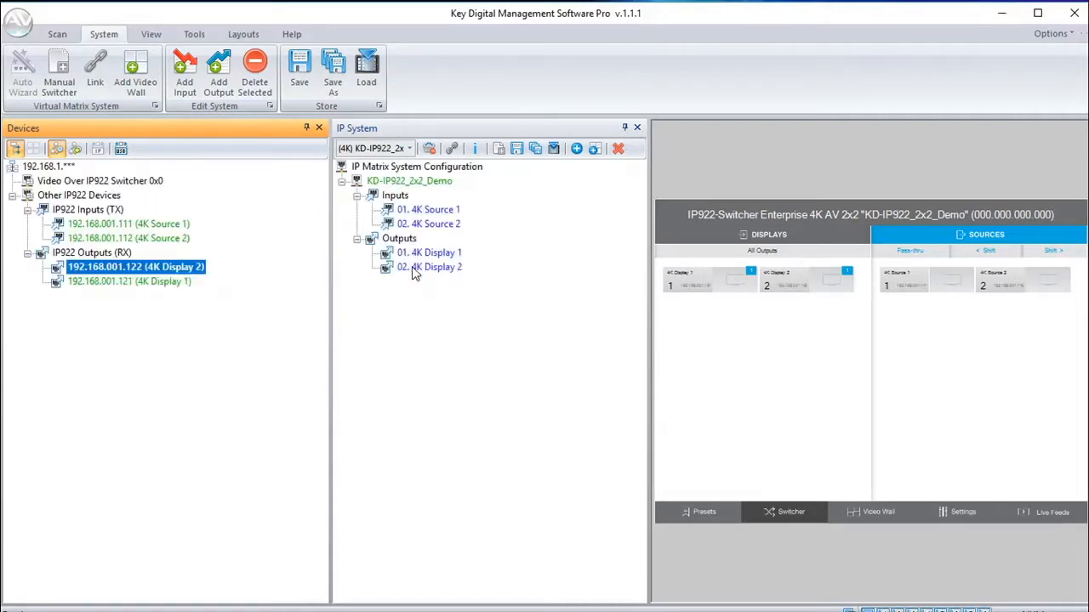
- Load the KD-IP922_2x2_Demo switcher configuration onto all devices
click(553, 149)
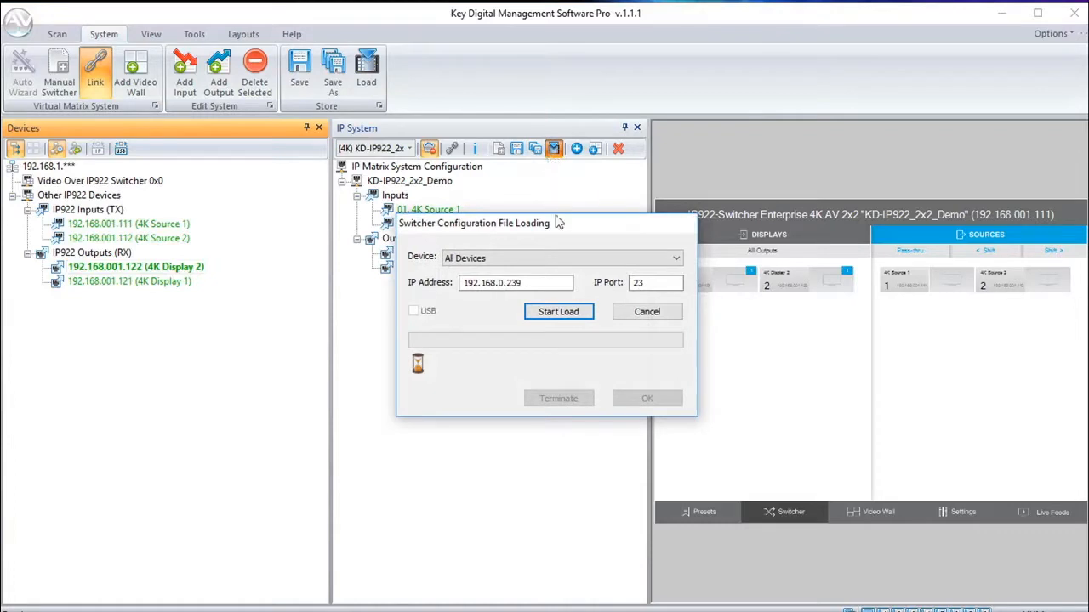
click(553, 261)
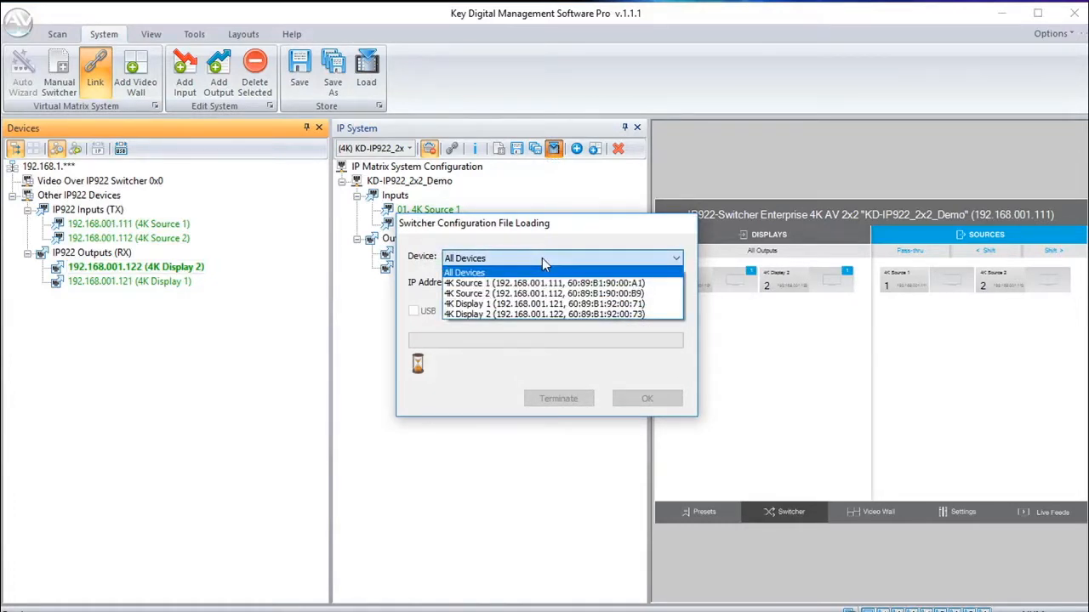
click(542, 257)
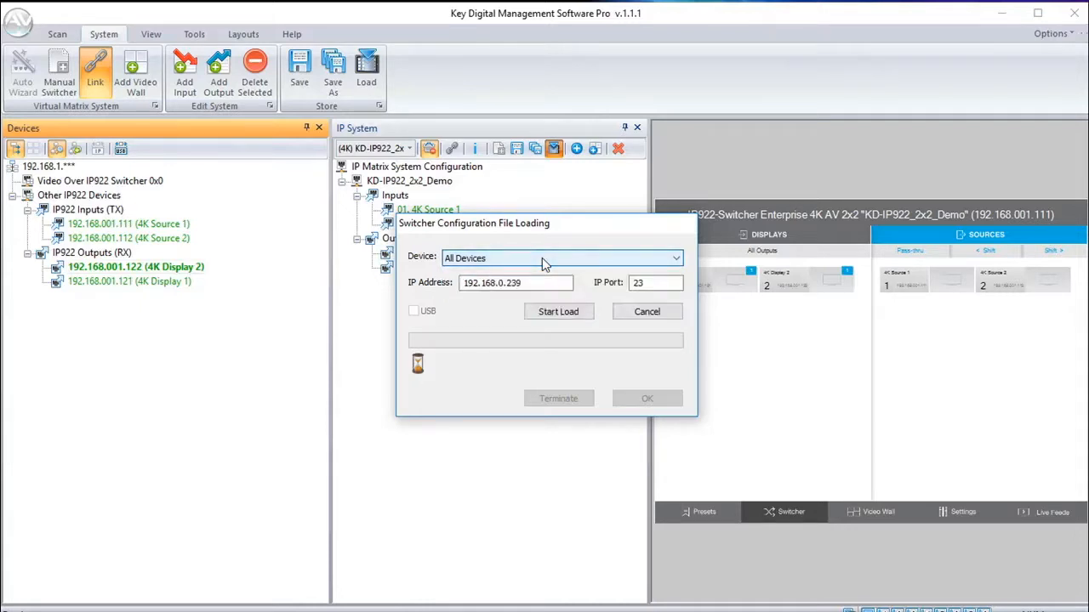
click(556, 312)
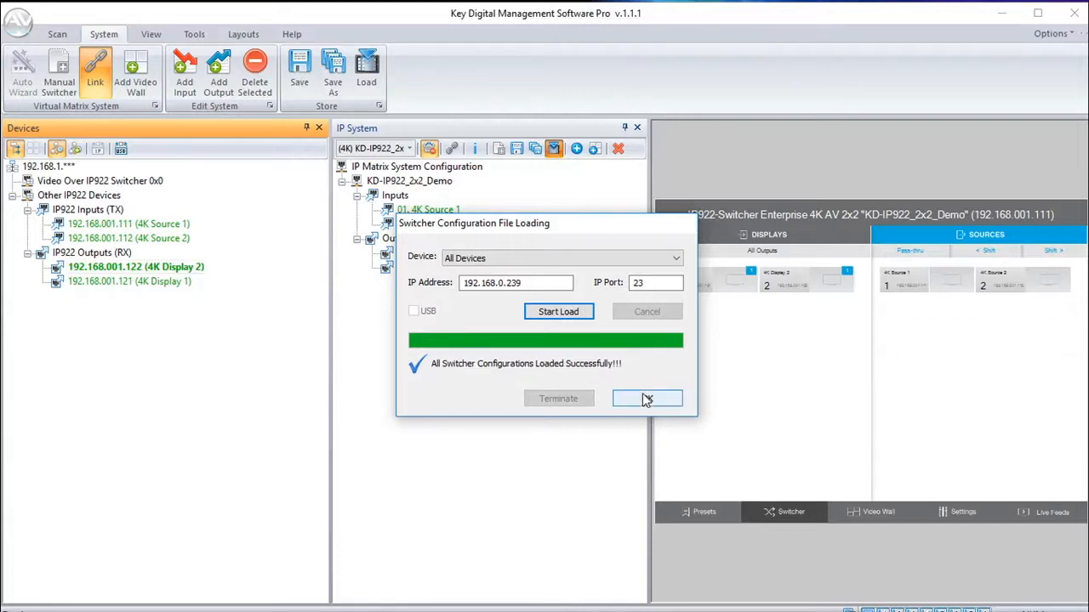
click(646, 398)
- Enlarge the switcher control view, route 4K Source 2 to 4K Display 1, and select 4K Display 2
drag(649, 381, 492, 375)
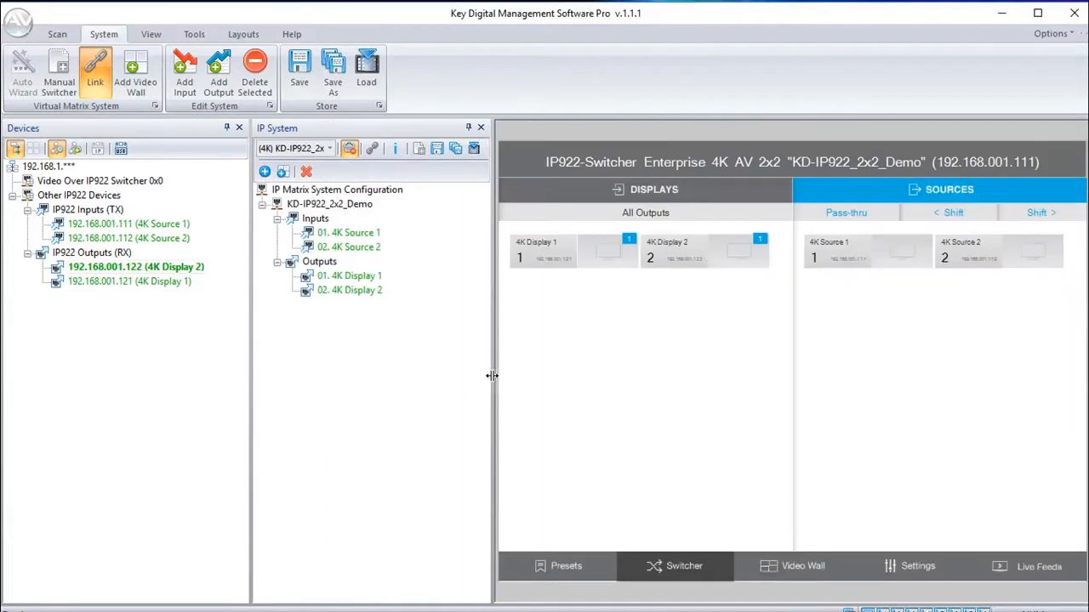
click(531, 262)
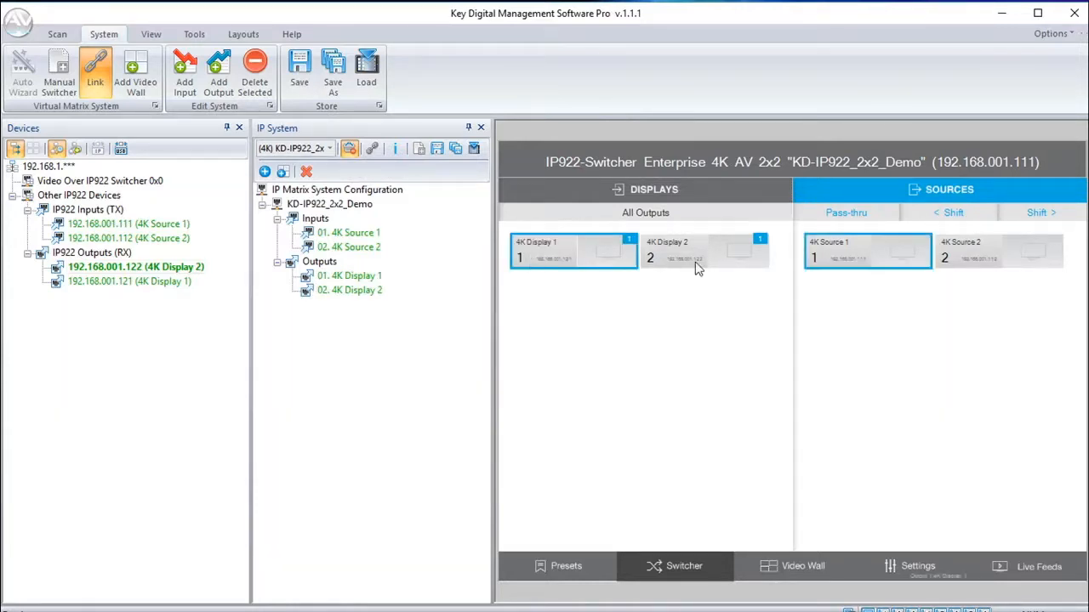
click(973, 250)
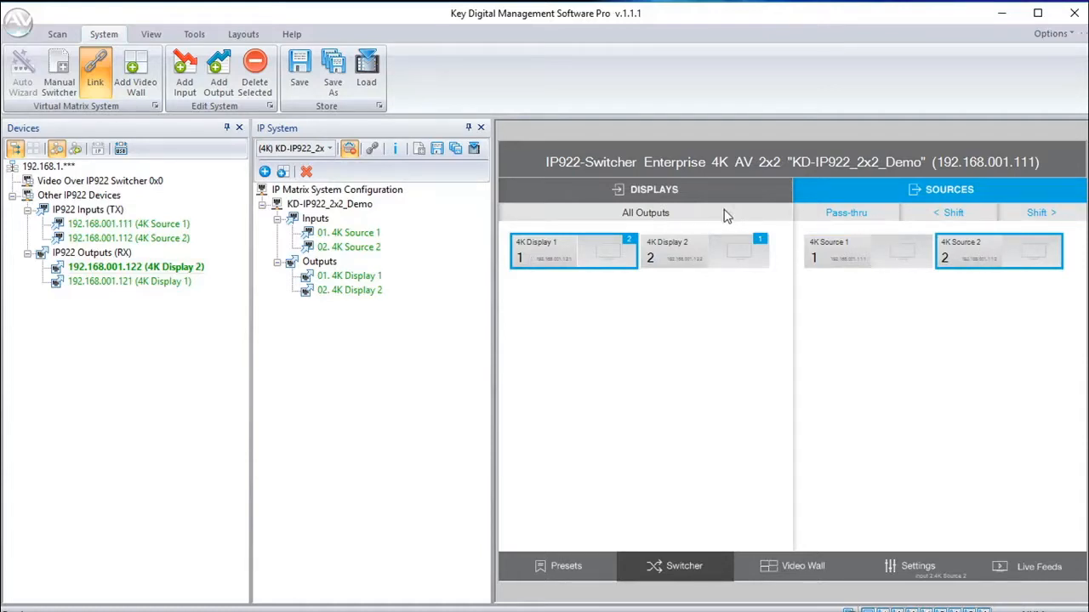
click(685, 247)
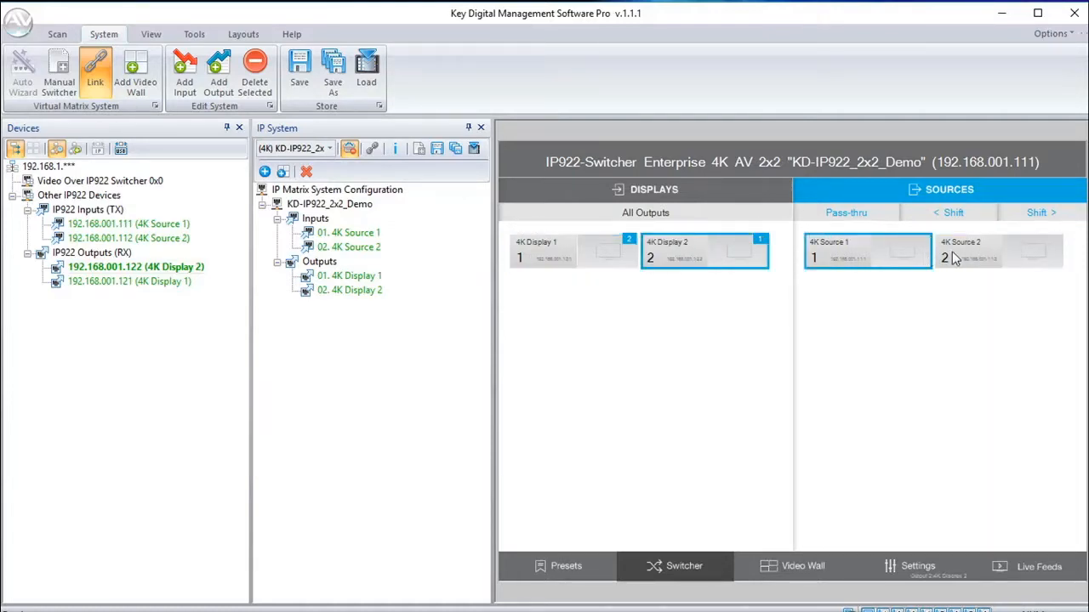
- Select all outputs and switch them together to 4K Source 1, followed by 4K Source 2
click(643, 217)
click(818, 255)
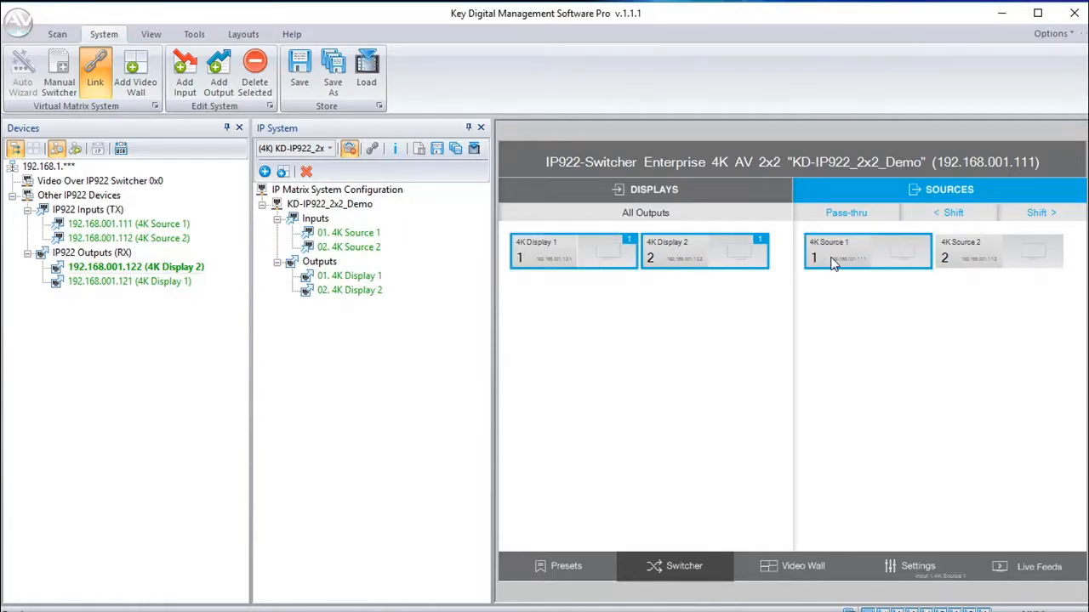
click(948, 247)
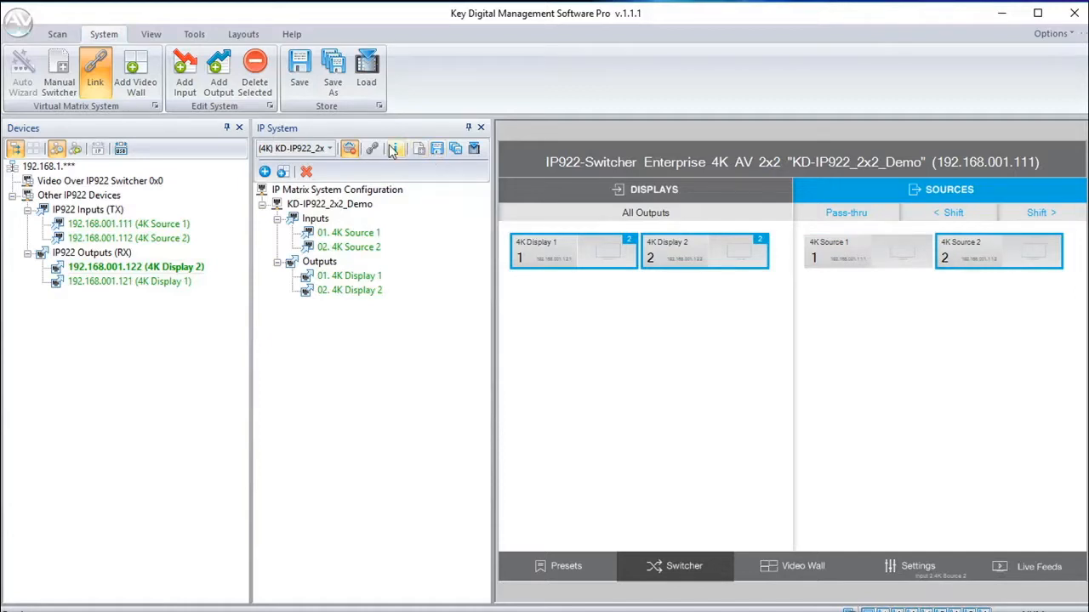
- Add a video wall named 2x1_VideoWall starting at display 1, with 2 horizontal and 1 vertical displays
click(145, 88)
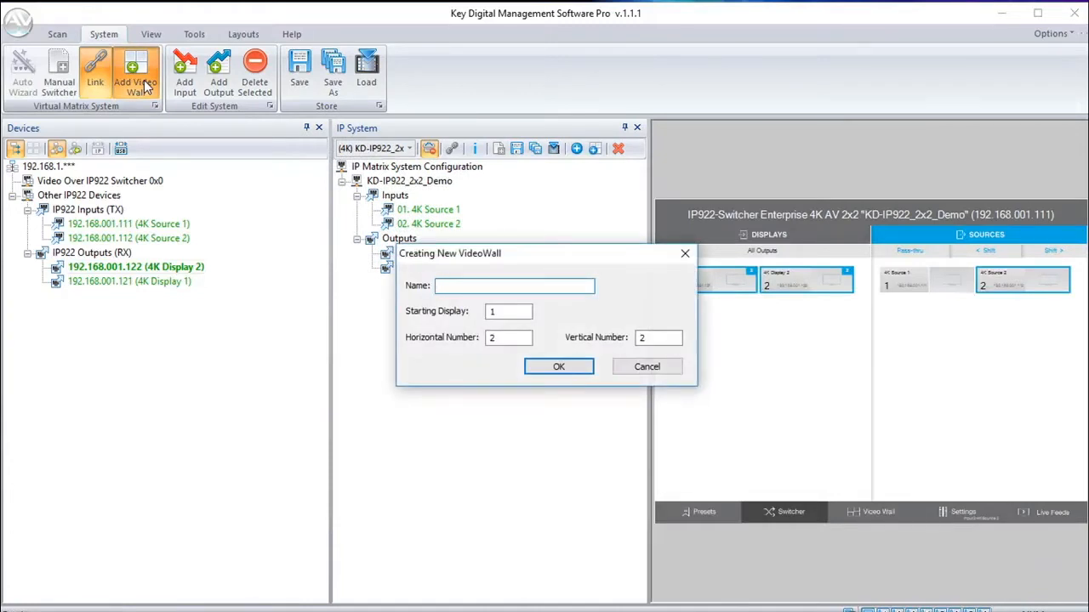
text(2x1_VideoWall)
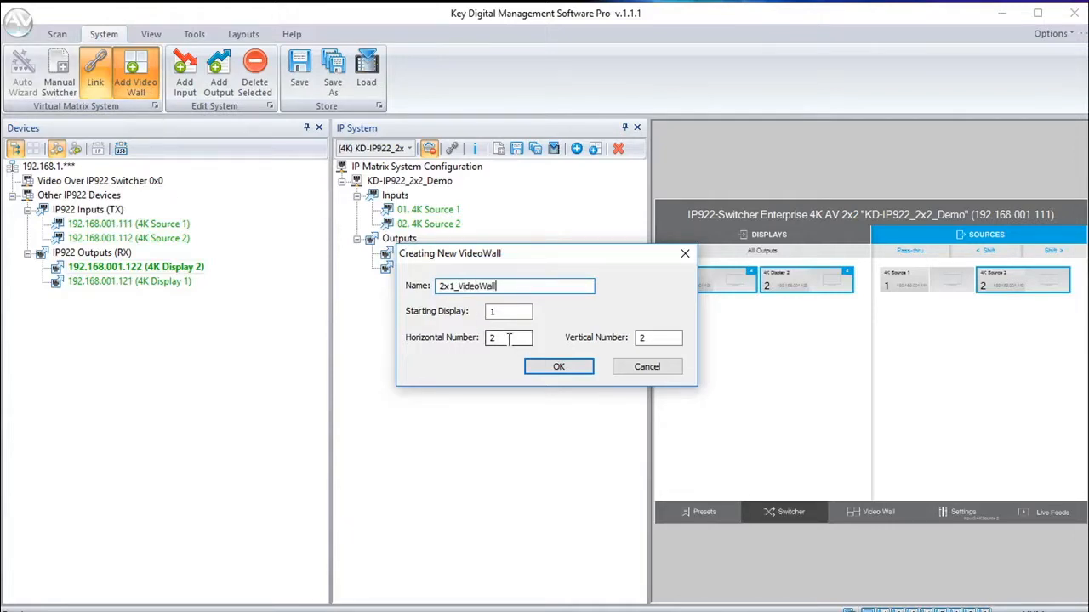
drag(654, 340, 620, 343)
text(1)
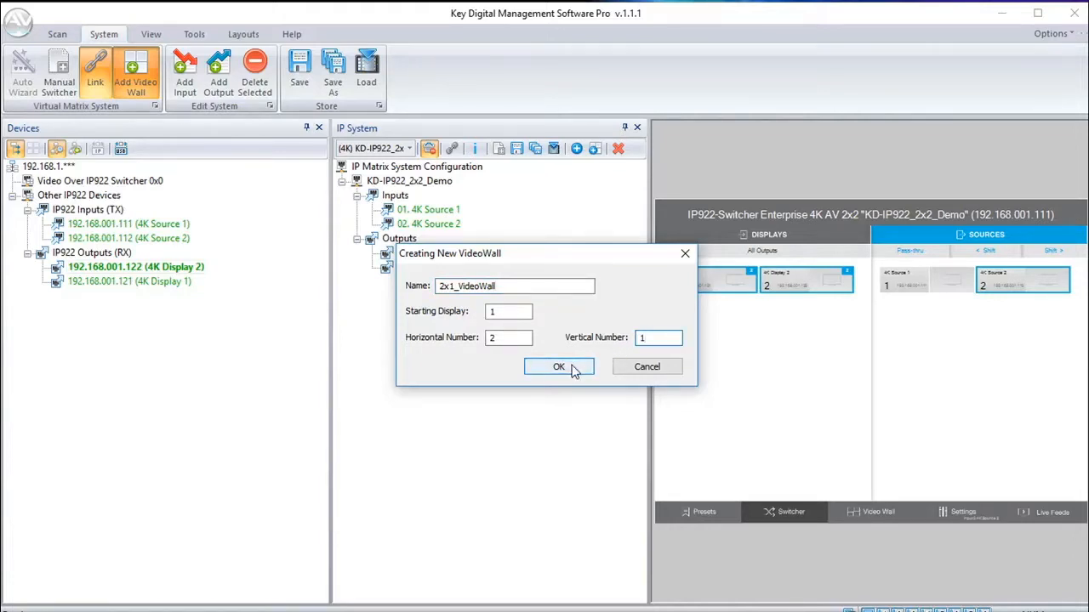
click(559, 367)
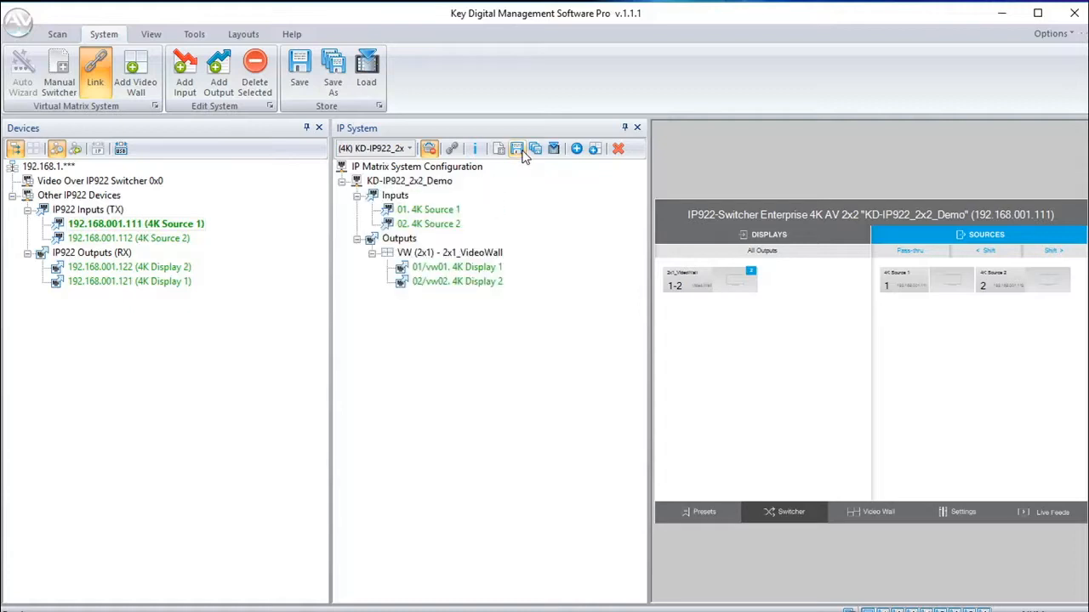
- In the video wall controls, swap the two 4K sources between the wall's tiles and finish with 4K Source 2 on both tiles
click(881, 516)
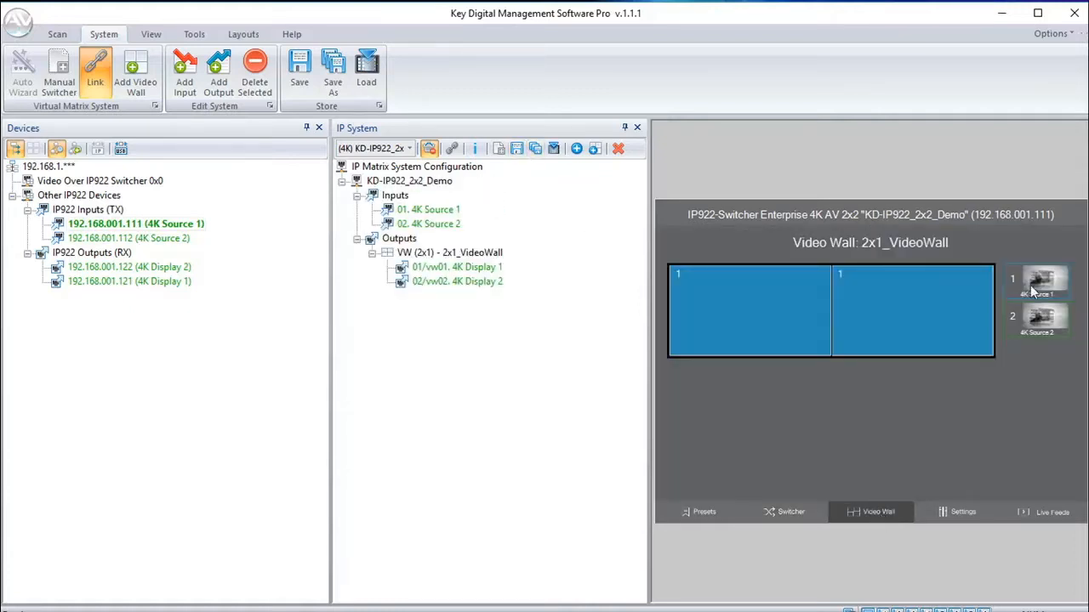
click(1036, 319)
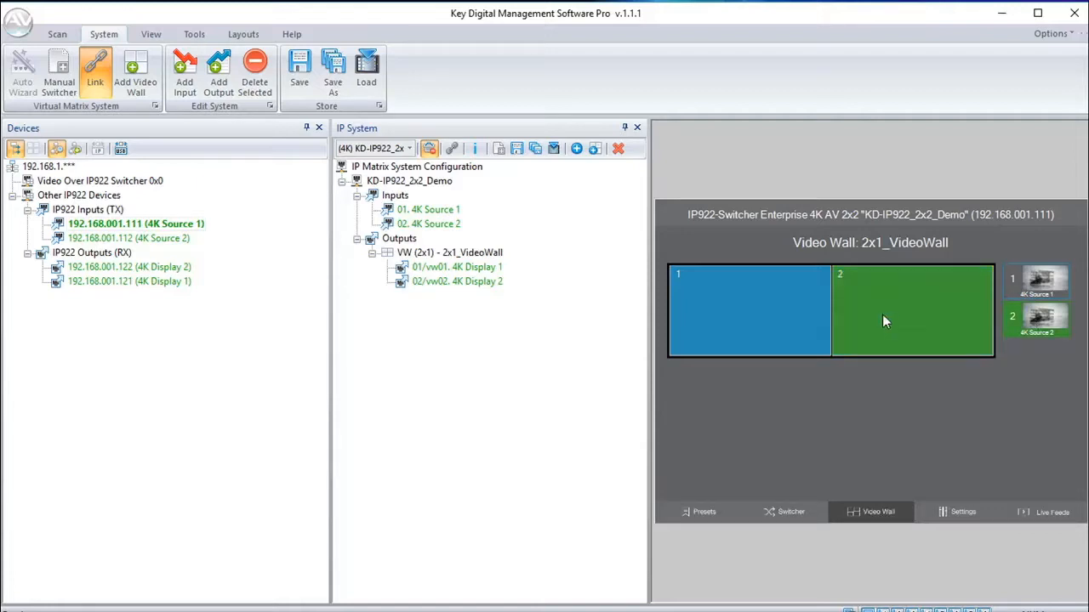
click(1006, 294)
click(1046, 320)
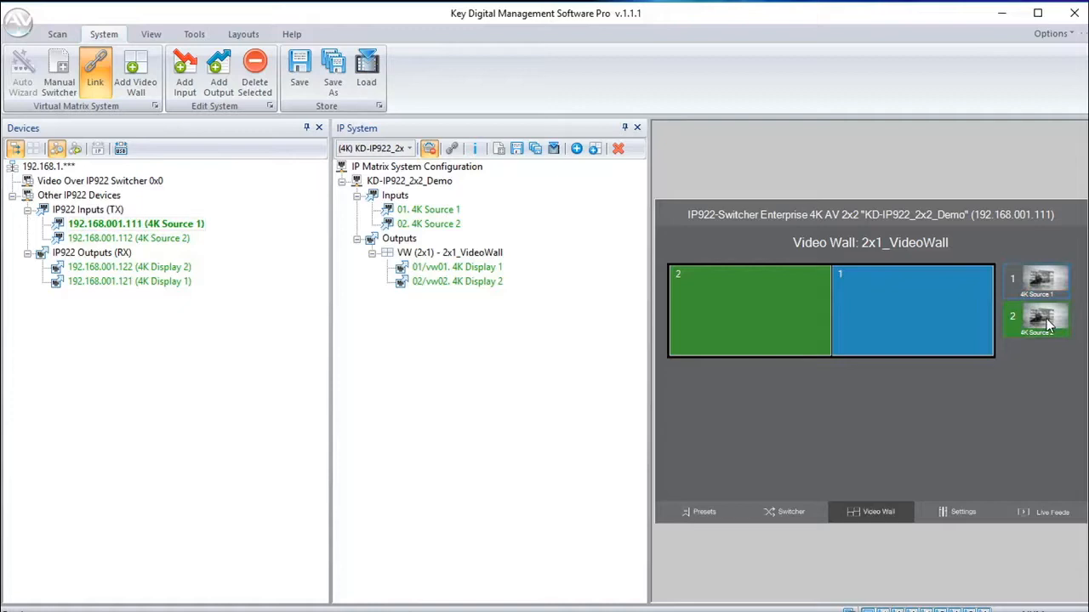
click(916, 326)
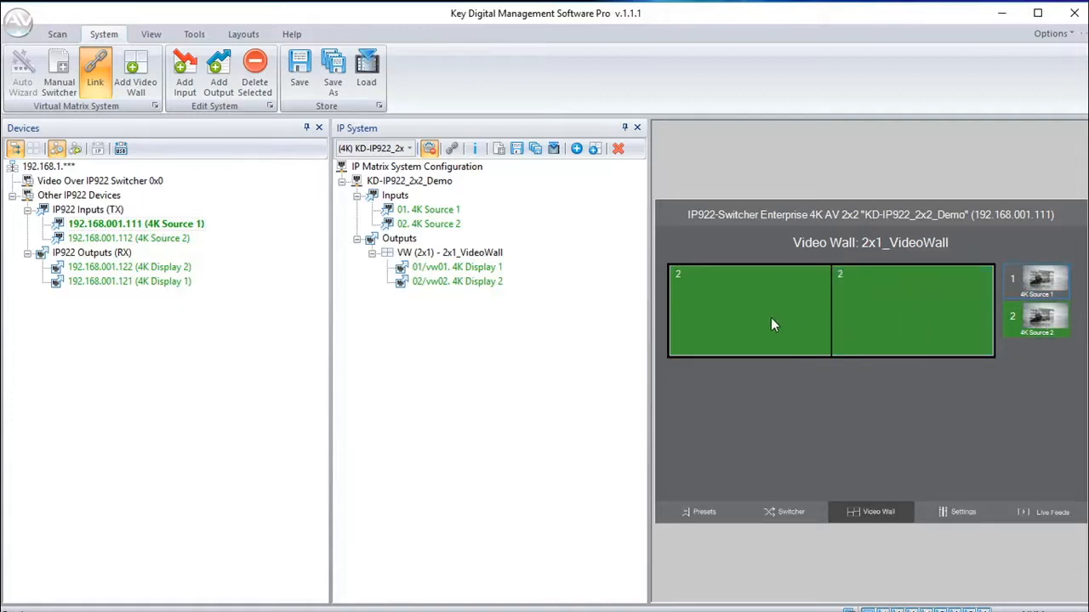
- Show 4K Source 1 across both video wall tiles and put 4K Source 2 on the second tile
click(1025, 281)
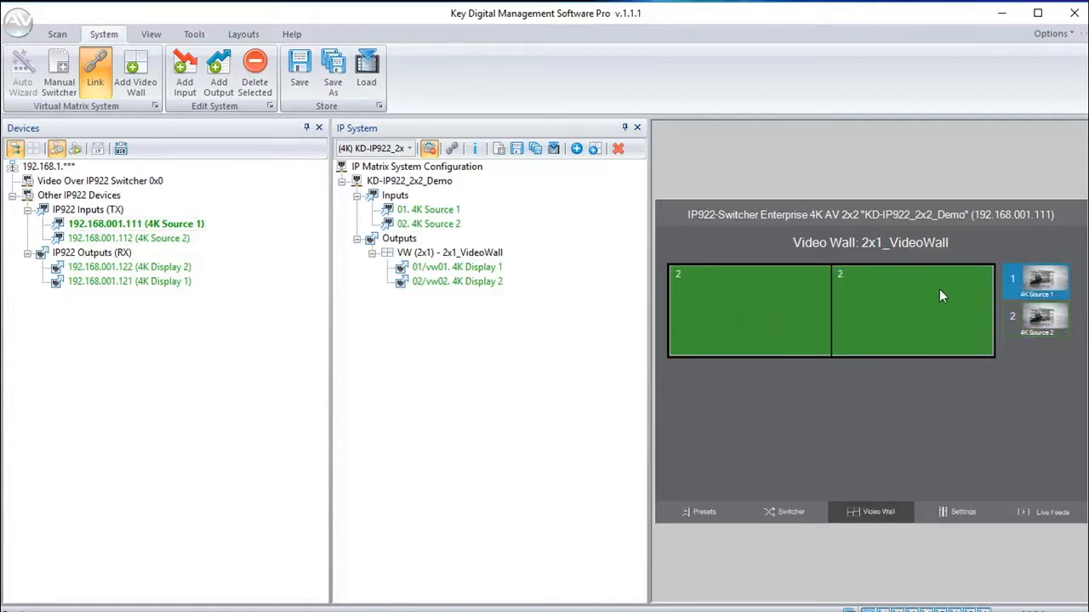
click(906, 314)
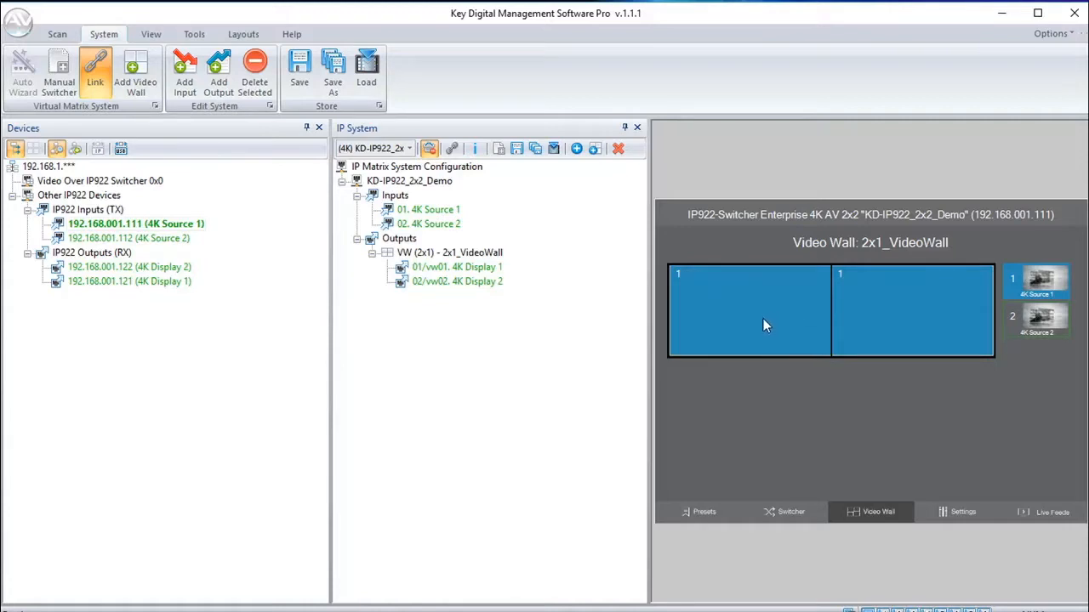
click(1031, 317)
click(904, 325)
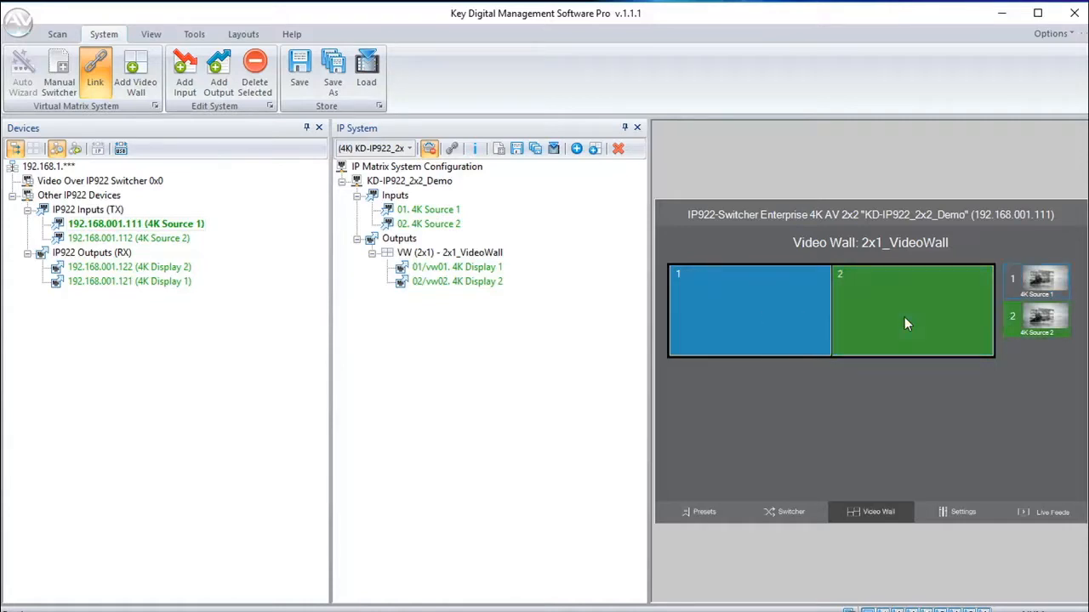
- Load the updated switcher configuration with the 2x1 video wall onto all devices
click(553, 150)
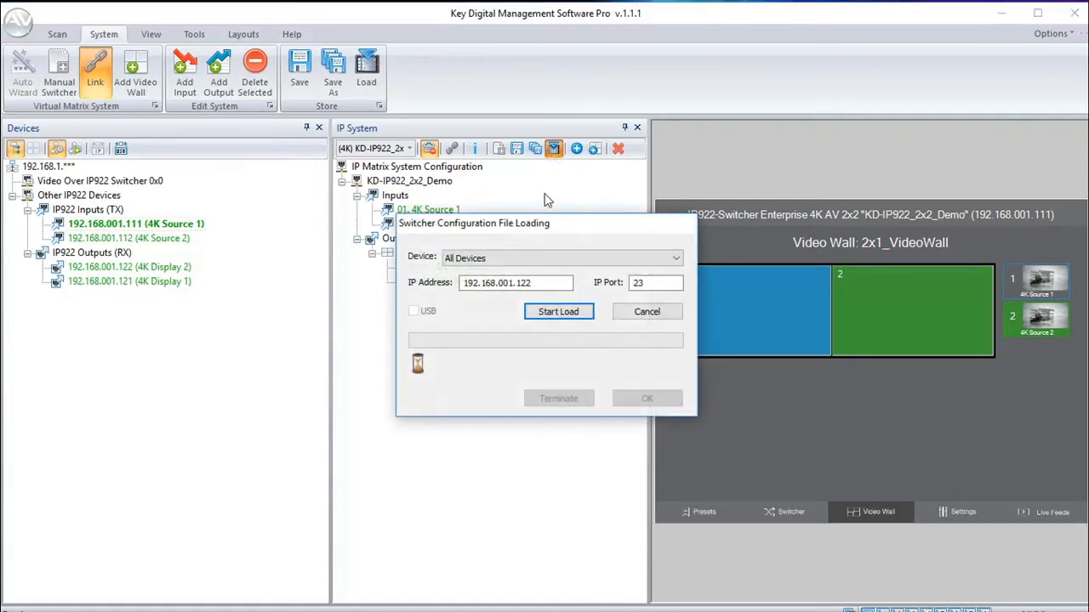
click(559, 312)
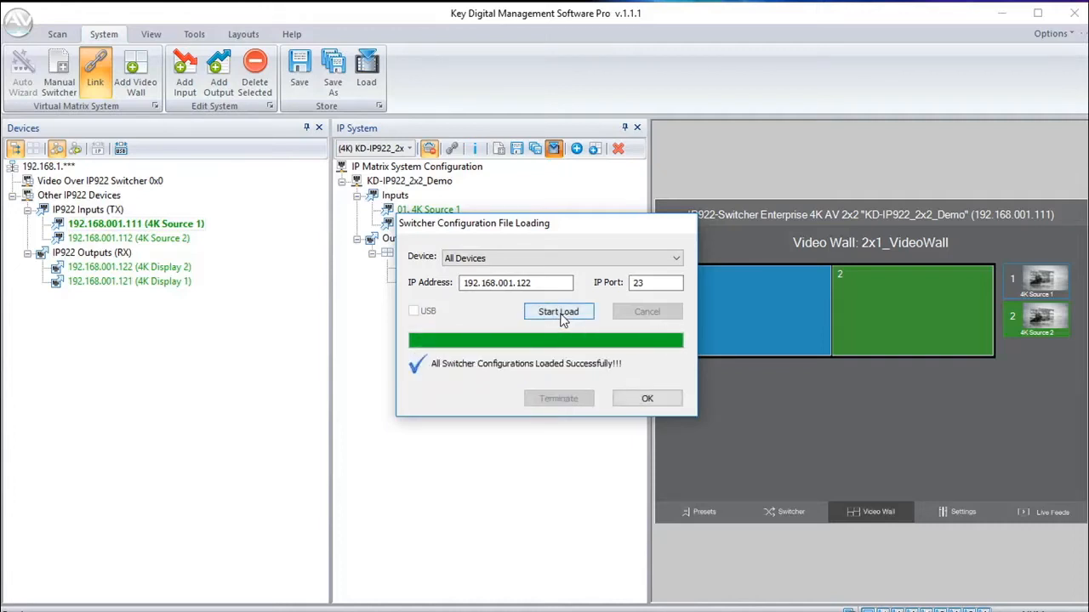
click(666, 397)
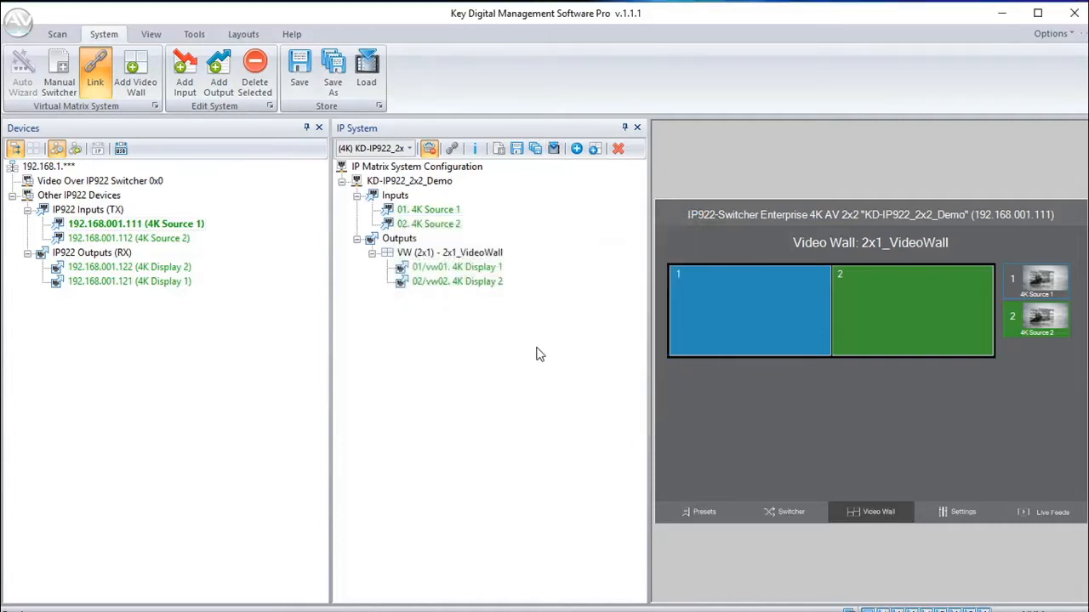
- Switch to the KD-IP1080 2x2 Demo system, return to KD-IP922_2x2_Demo, and link it to its devices
click(410, 150)
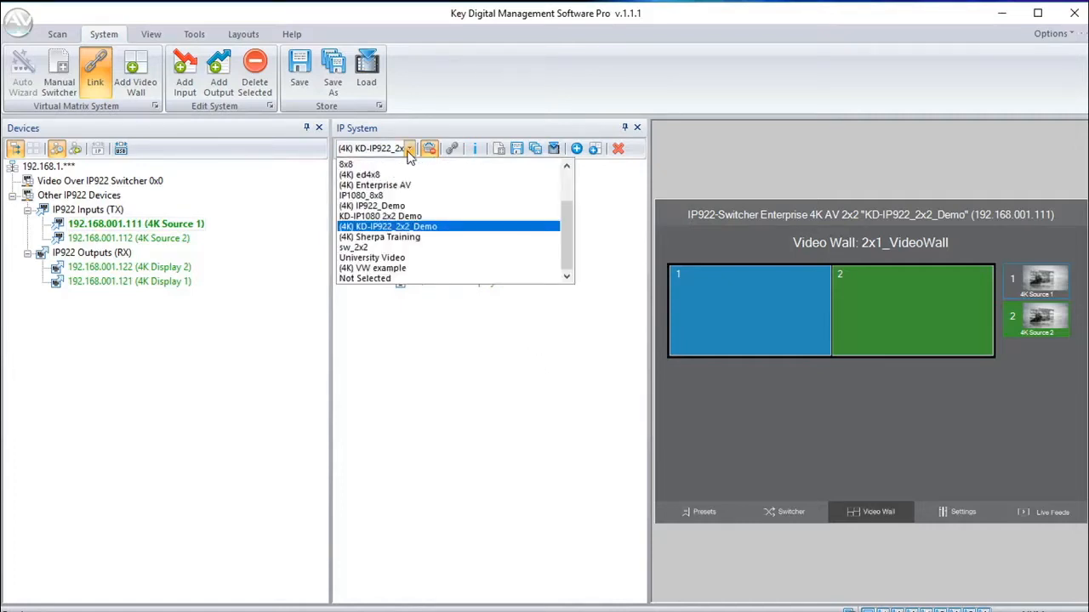
click(397, 220)
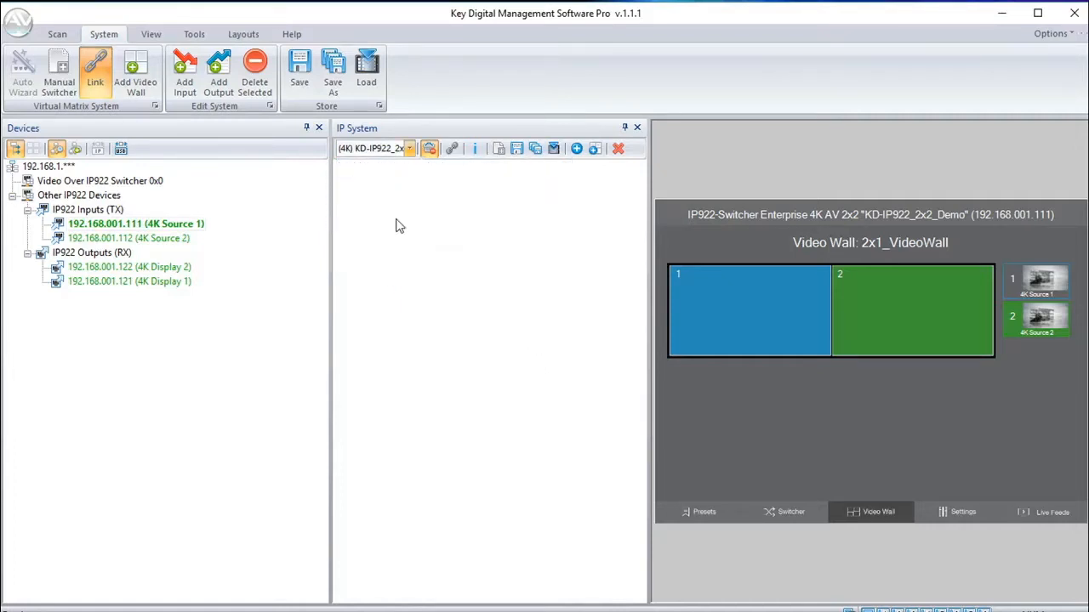
click(412, 149)
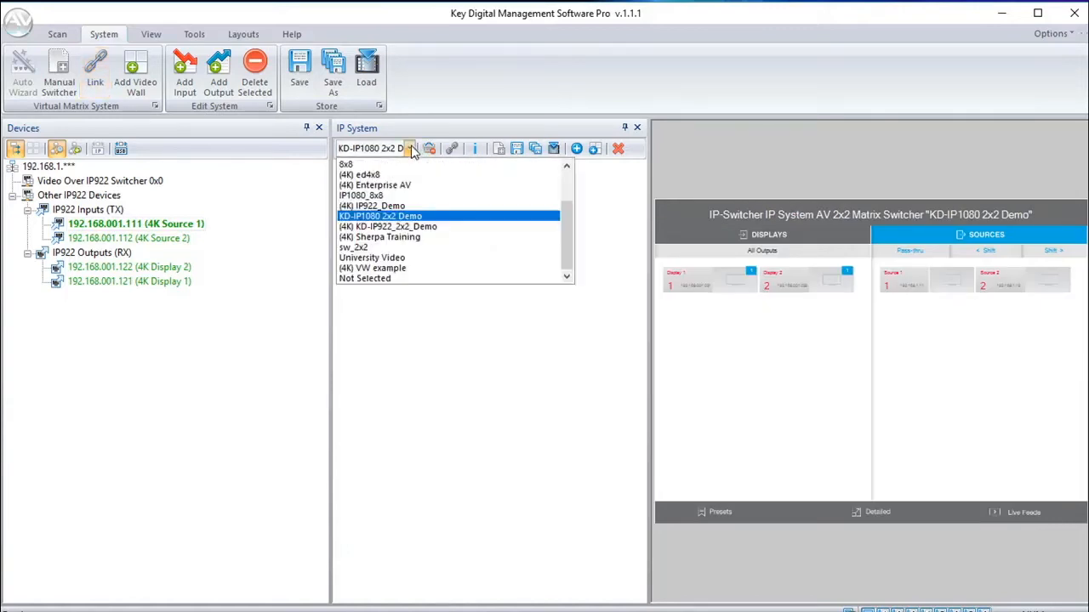
click(400, 226)
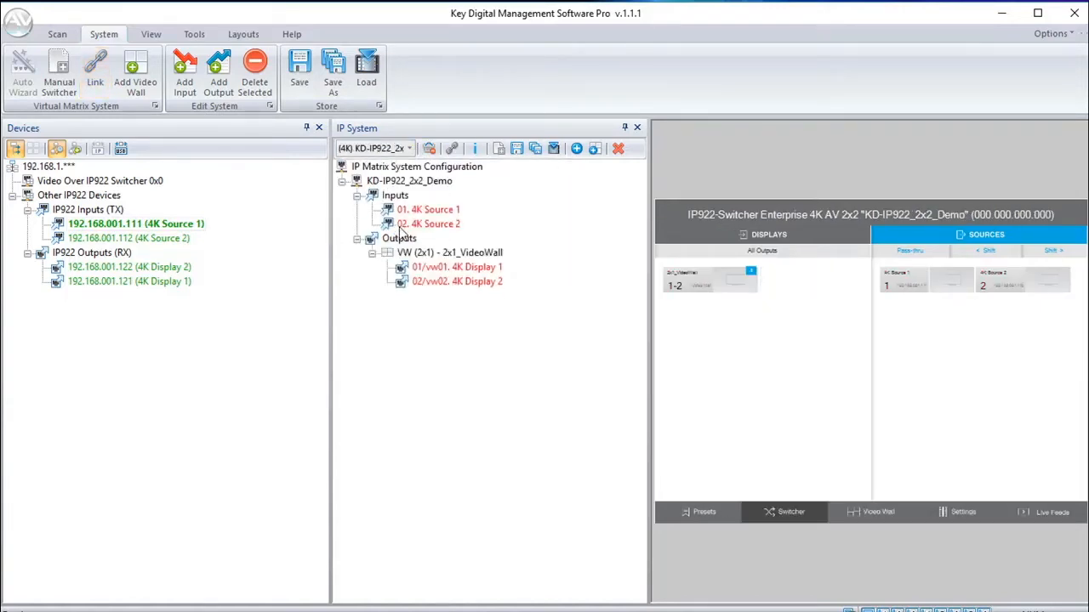
click(454, 149)
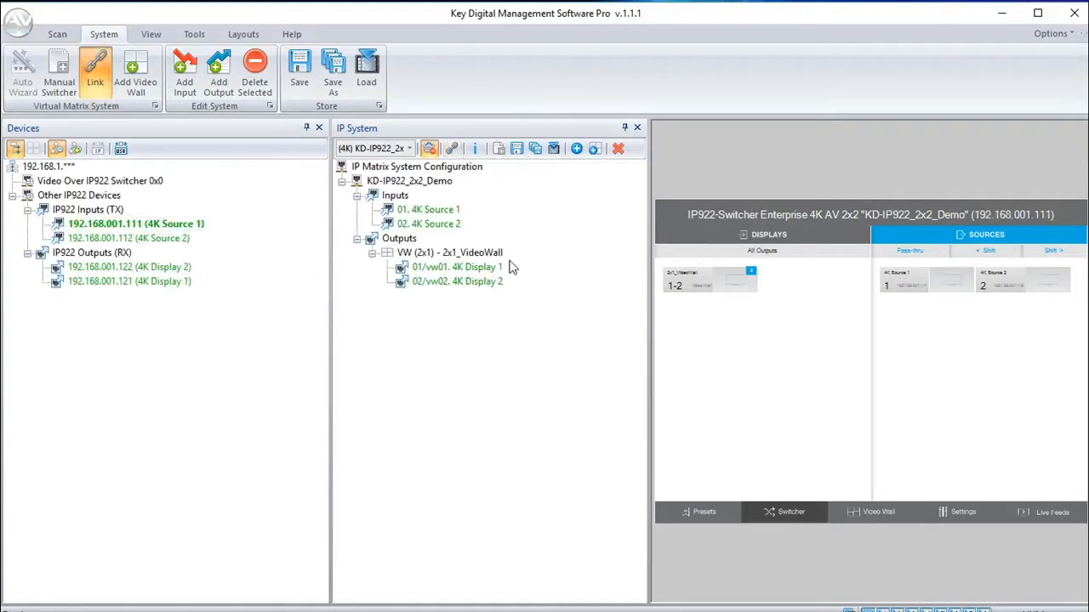
- In the reloaded system's video wall controls, alternate the sources and finish with 4K Source 1 on the first tile and 4K Source 2 on the second
click(885, 514)
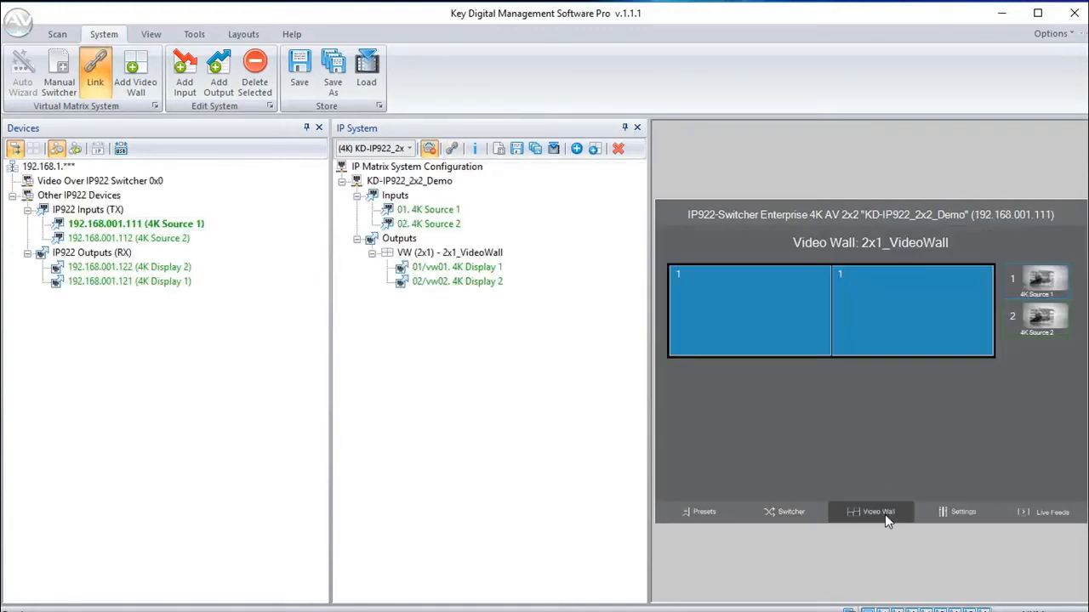
drag(1028, 324, 945, 323)
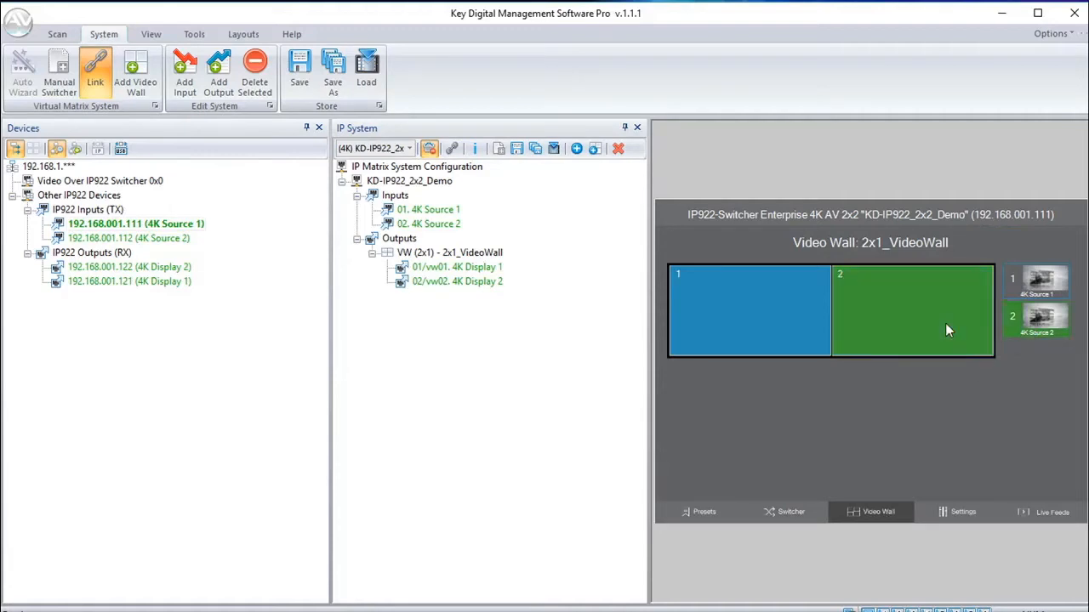
drag(1042, 285, 786, 311)
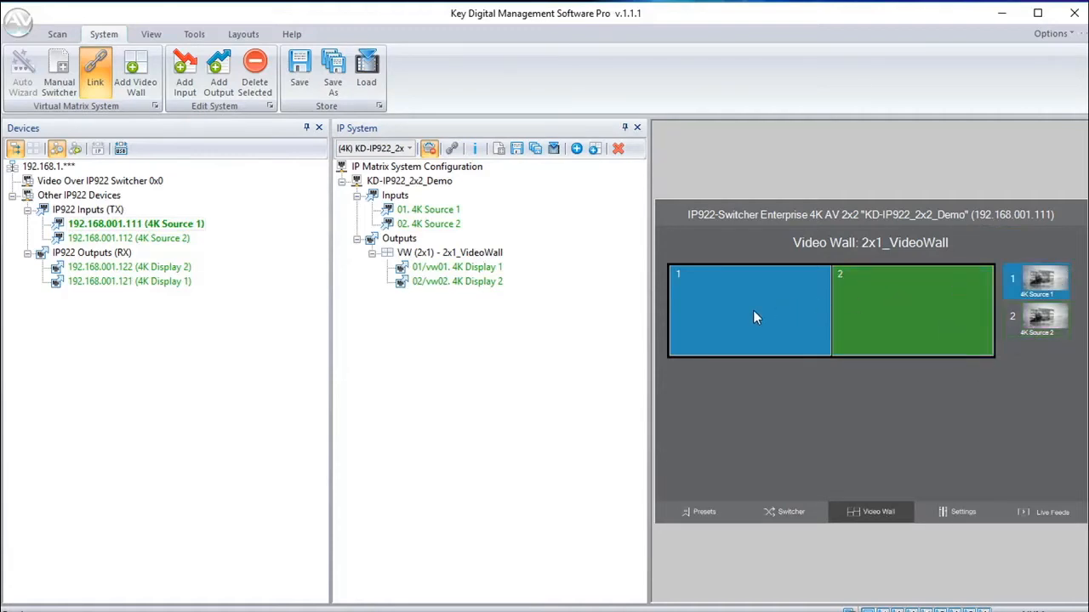
drag(1014, 324, 876, 324)
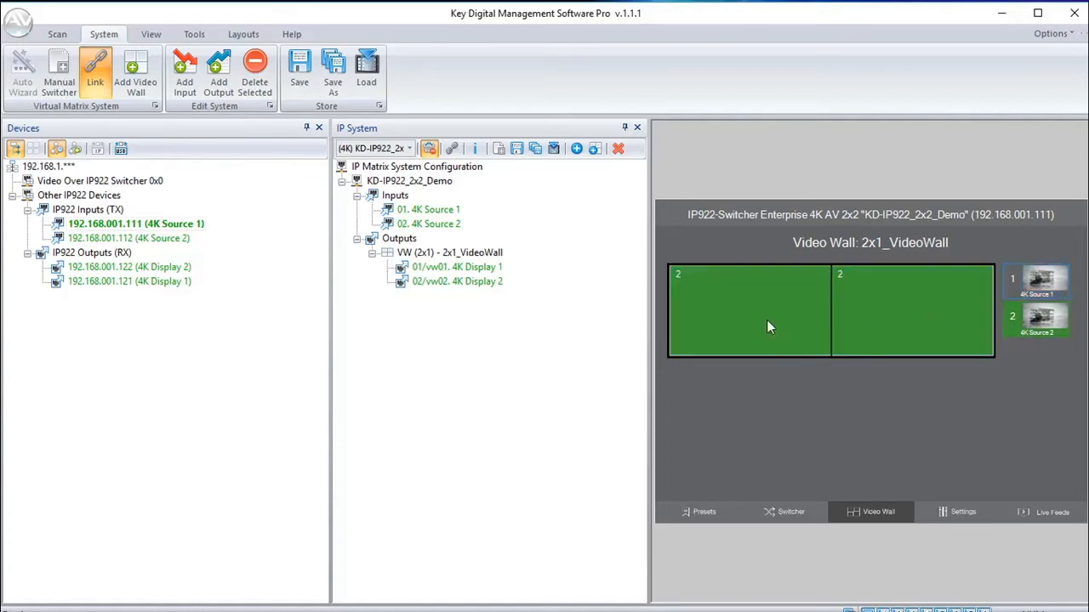
drag(1043, 304, 793, 327)
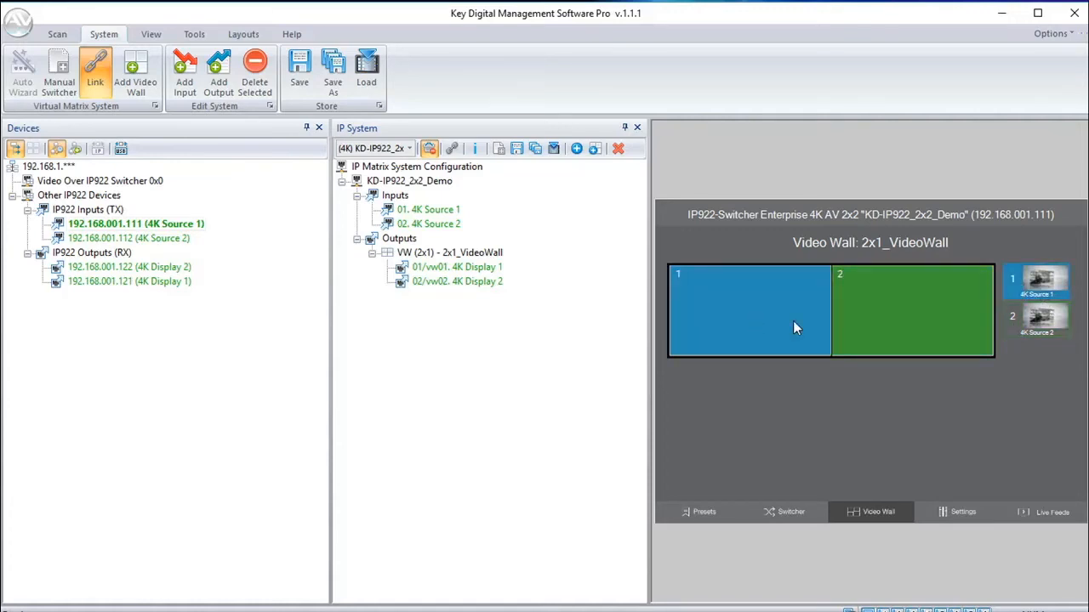
drag(1010, 323, 880, 330)
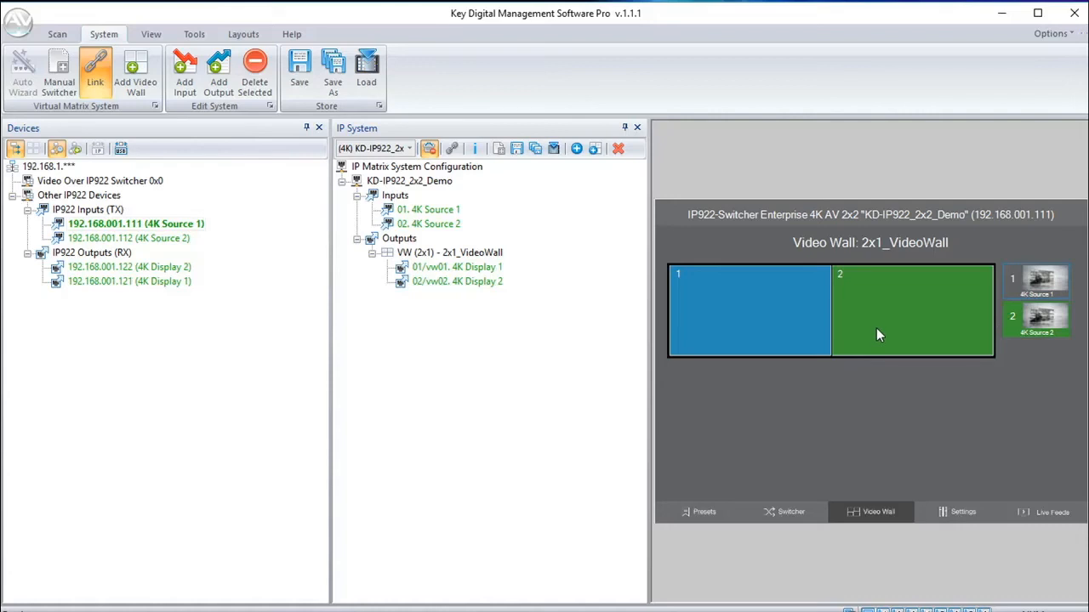